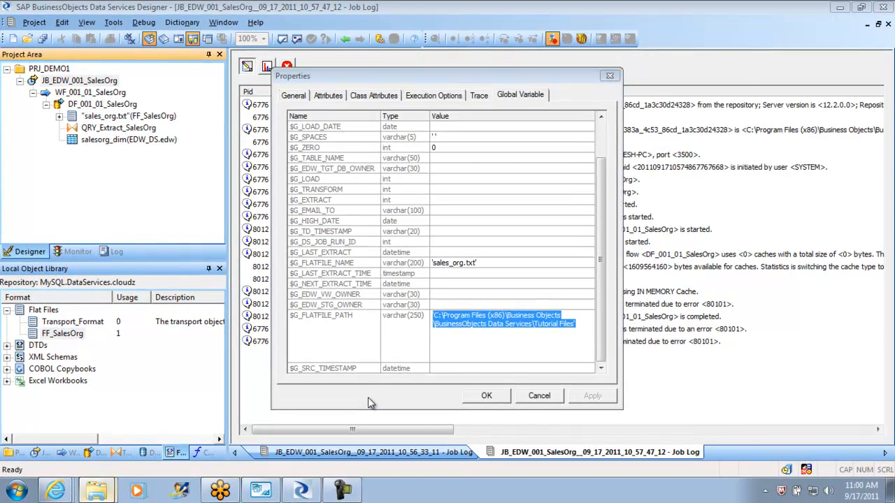
Switch to Windows Explorer and copy sales_org from the Tutorial Files folder into C:\Users, granting administrator permission.
key("alt+Tab")
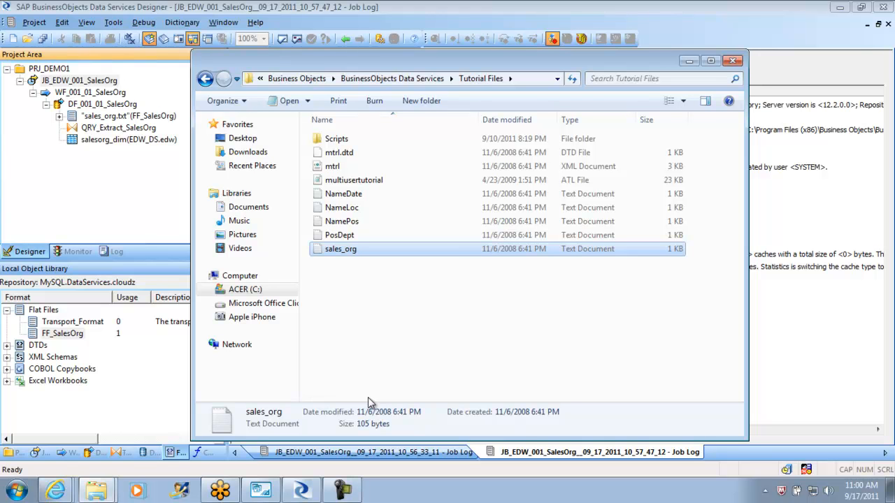
key("Return")
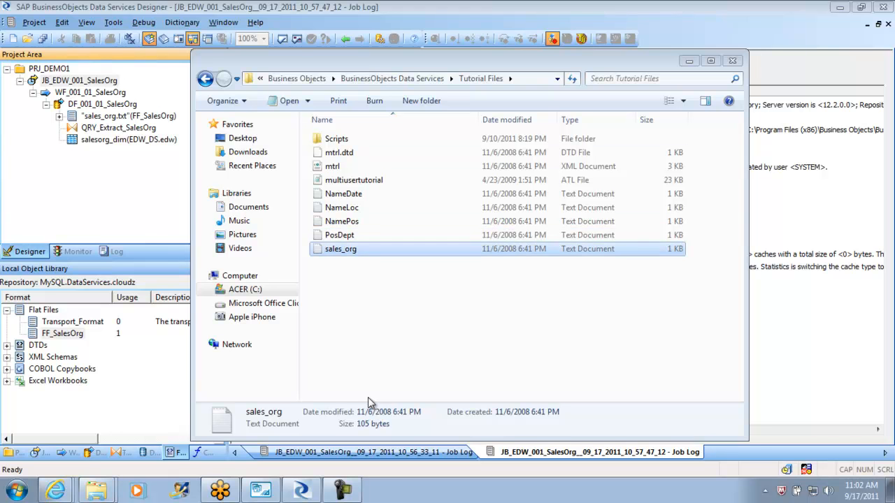
key("shift+F10")
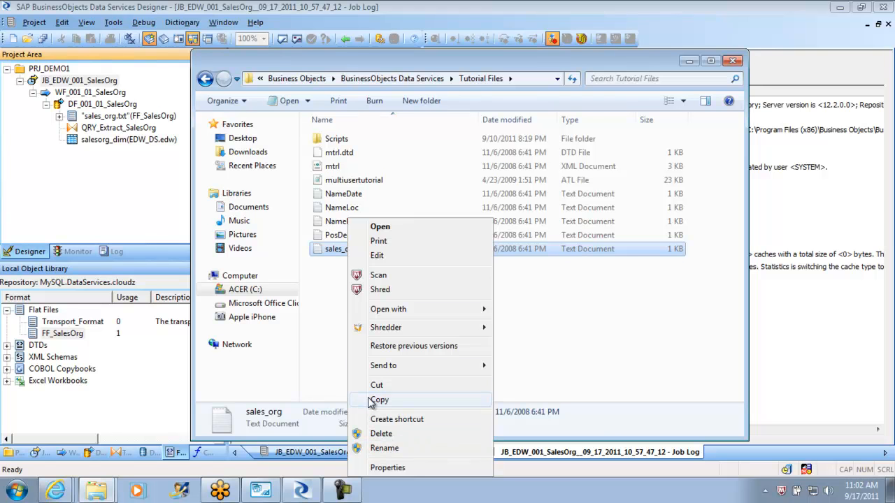
left_click(377, 400)
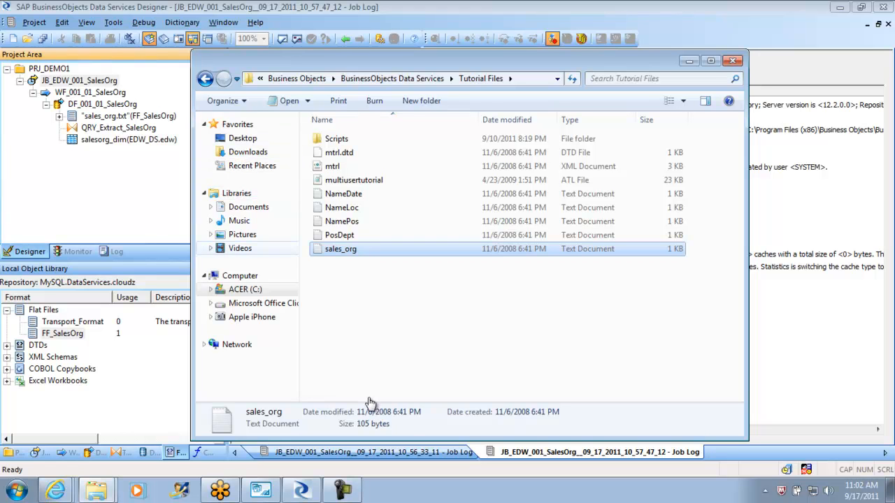
left_click(245, 289)
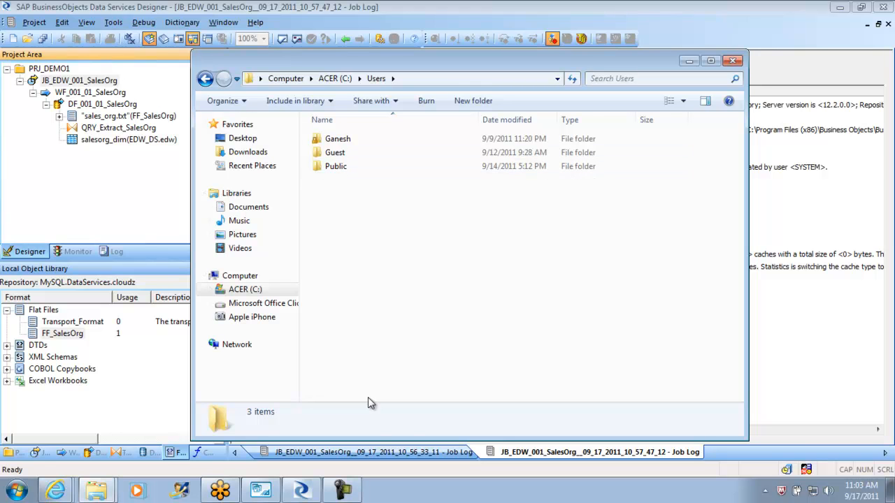
right_click(370, 404)
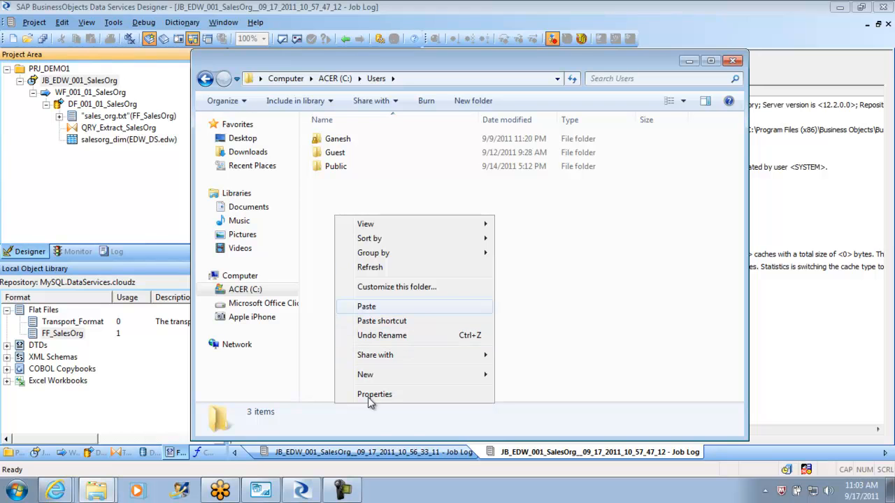
left_click(366, 307)
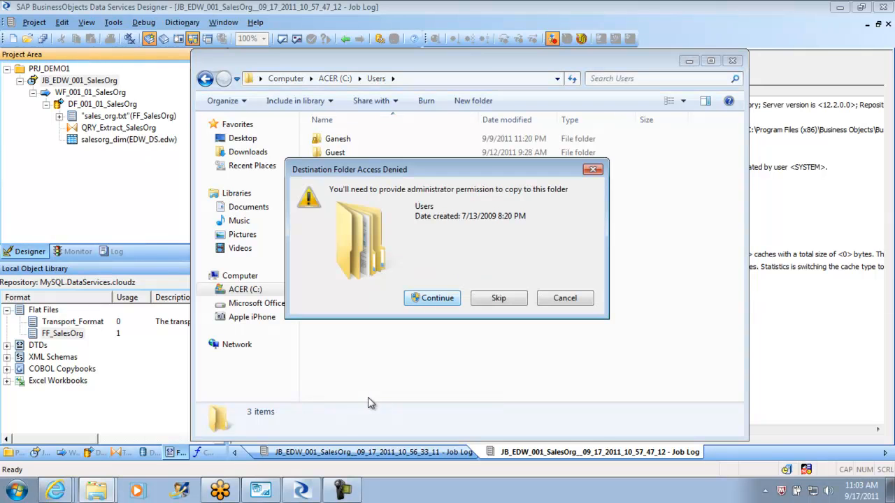
key("Return")
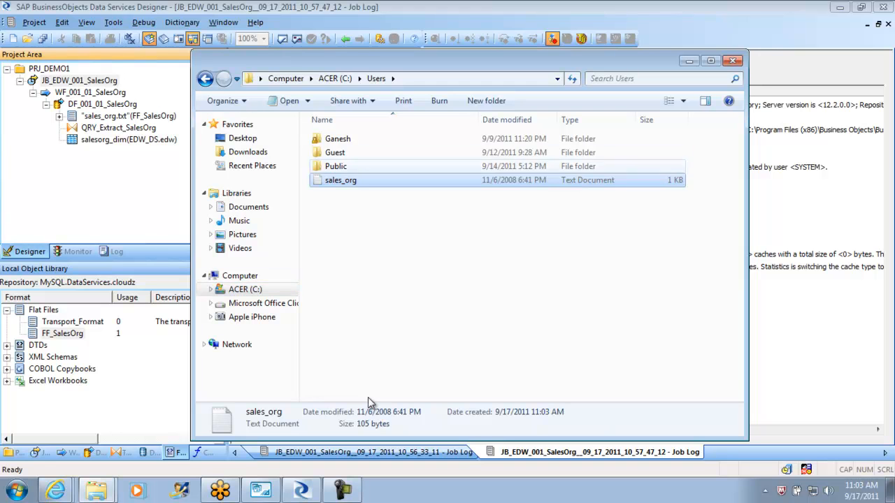
Copy the folder location of the sales_org file in C:\Users from its file properties.
right_click(352, 183)
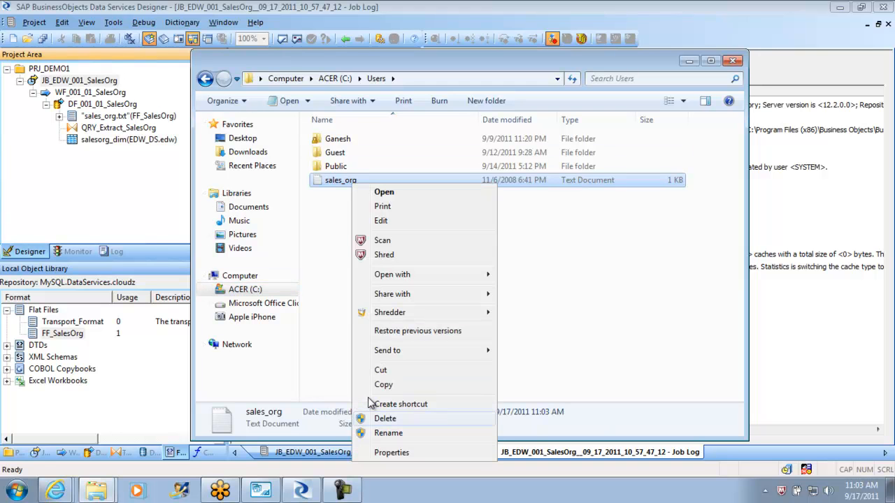
left_click(391, 452)
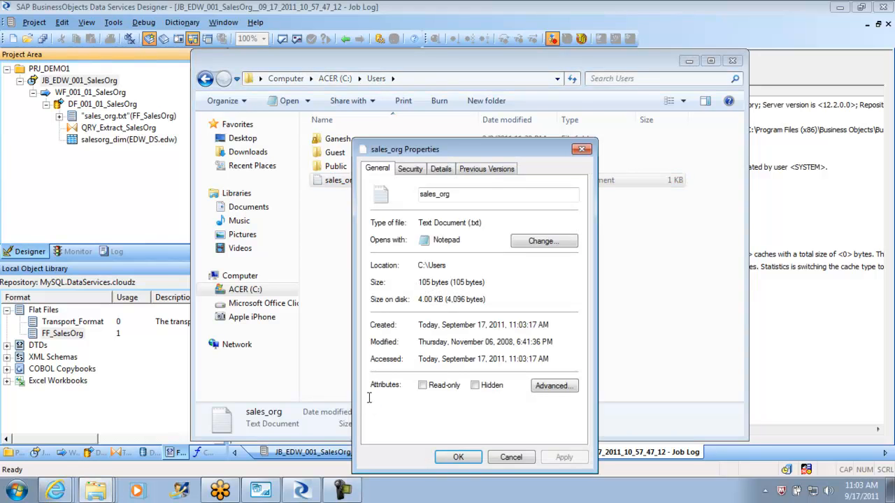
left_click_drag(447, 265, 418, 265)
Switch back to Data Services Designer and set the job's global variable $G_FLATFILE_PATH to 'C:\Users'.
key("alt+Tab")
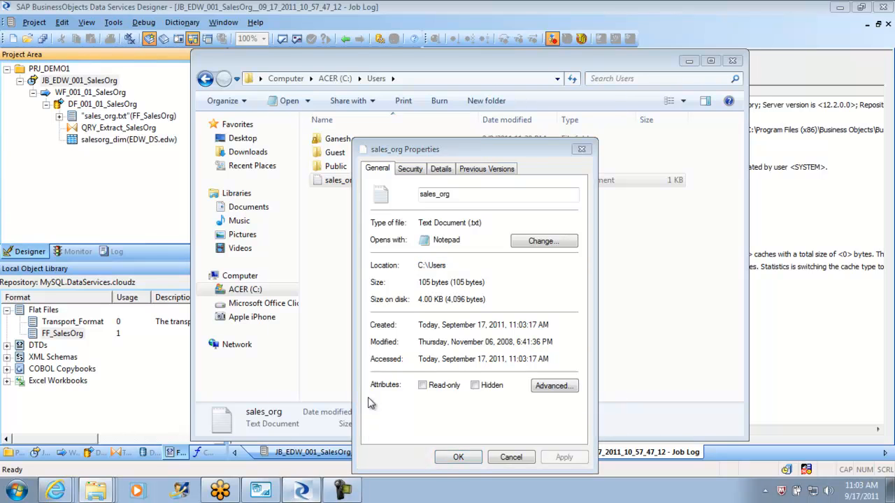
type("'")
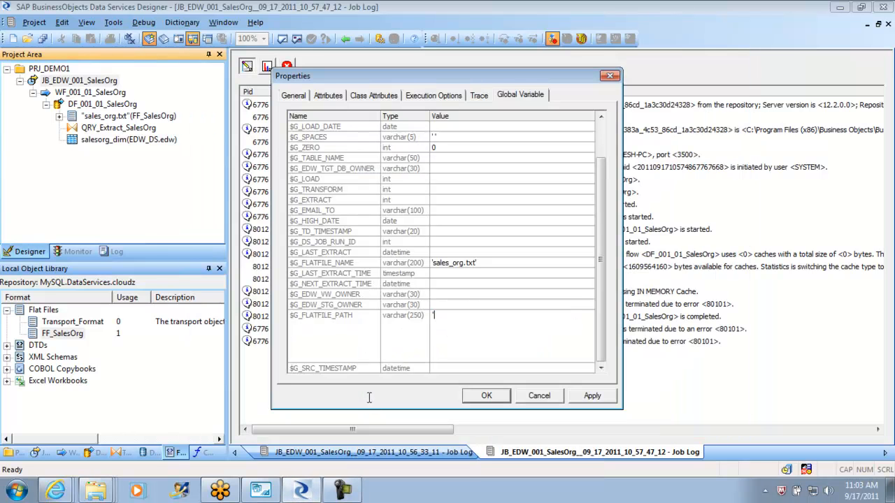
key("ctrl+v")
type("'")
key("Return")
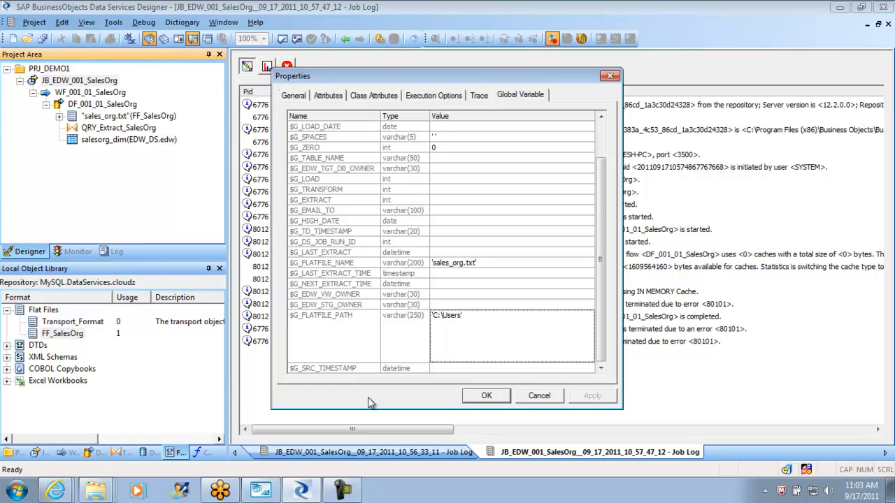
key("Return")
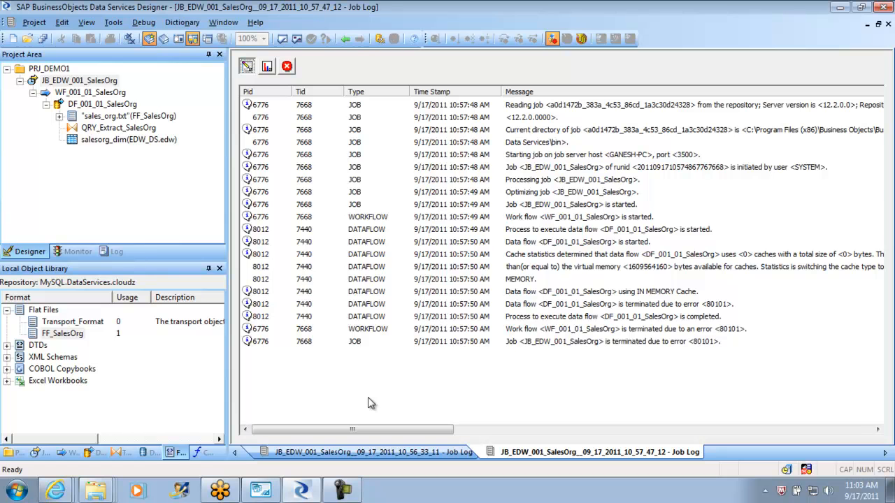
Execute the job JB_EDW_001_SalesOrg with the default execution properties.
key("shift+F10")
key("Down")
key("Return")
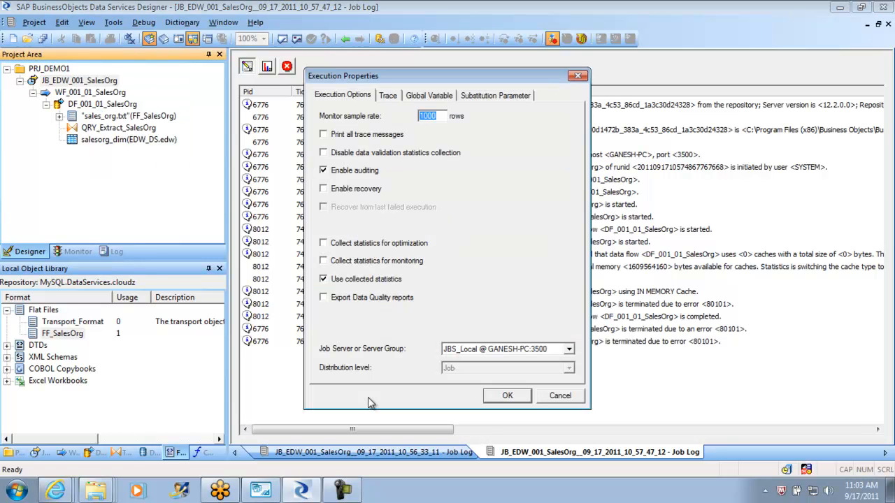
key("Return")
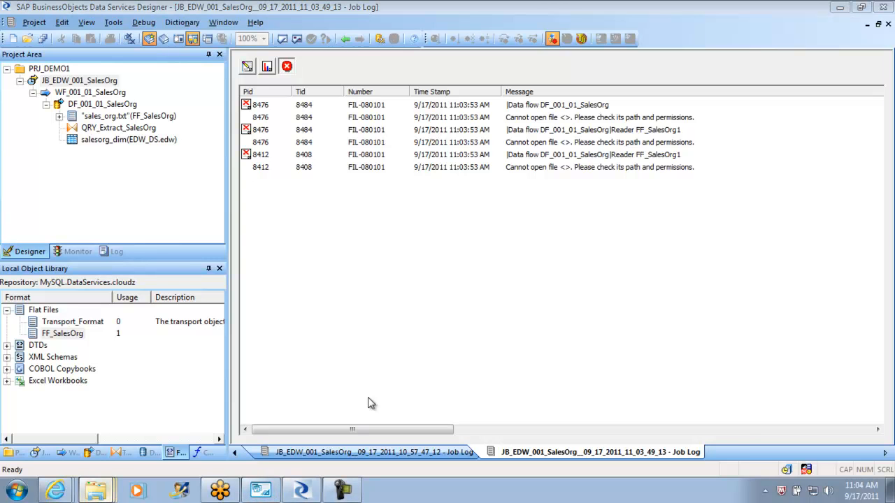
Switch to Windows Explorer and check the general properties and advanced attributes of sales_org in C:\Users.
key("alt+Tab")
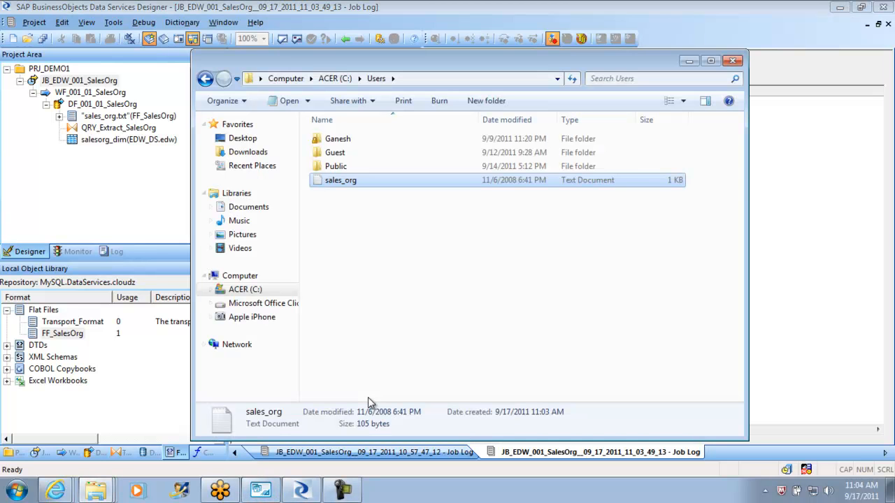
key("shift+F10")
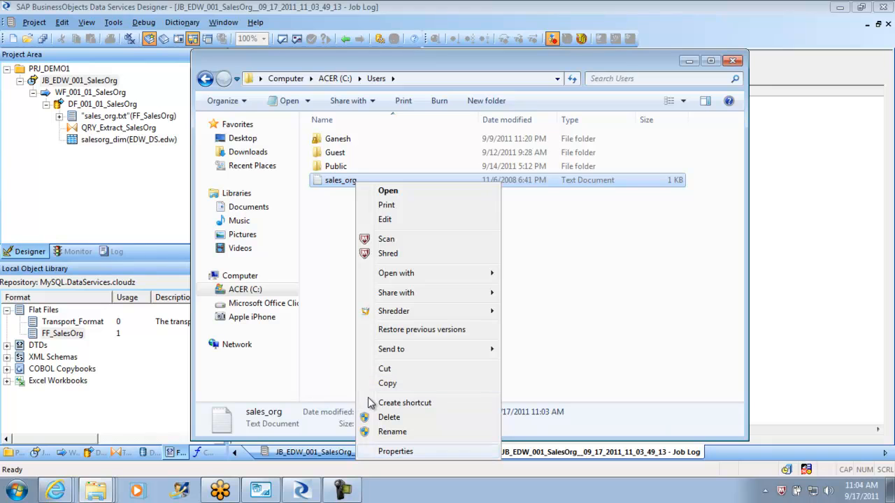
key("r")
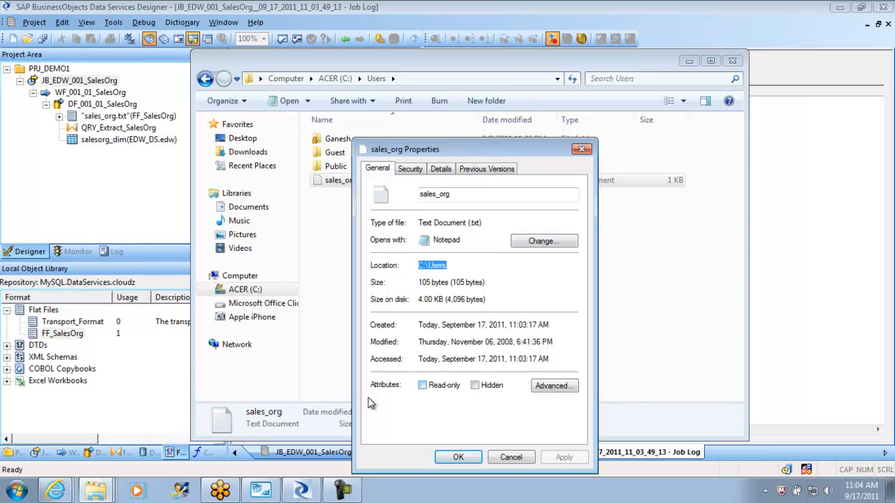
key("alt+d")
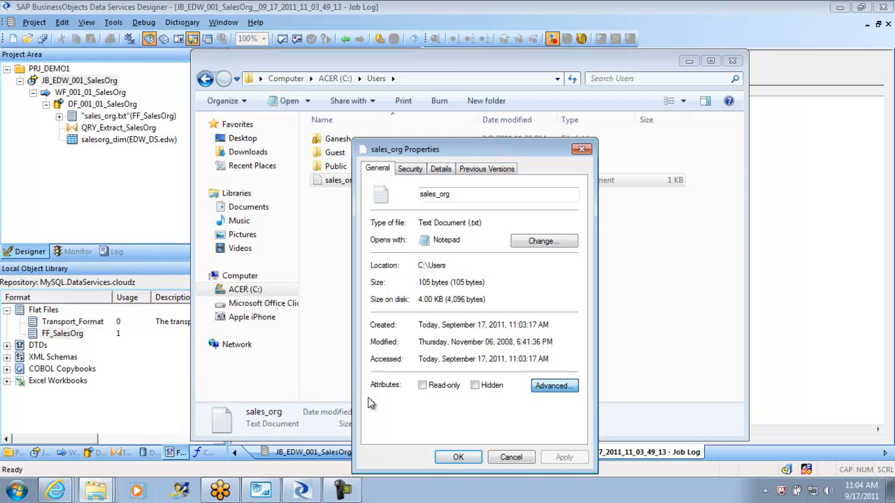
key("Tab")
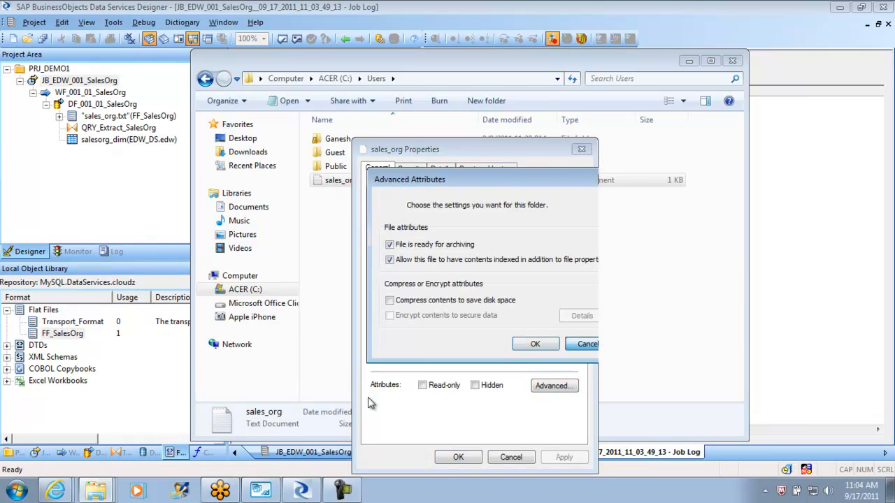
key("Return")
Allow Everyone full control in the security permissions of sales_org, and close the Explorer window.
key("ctrl+Tab")
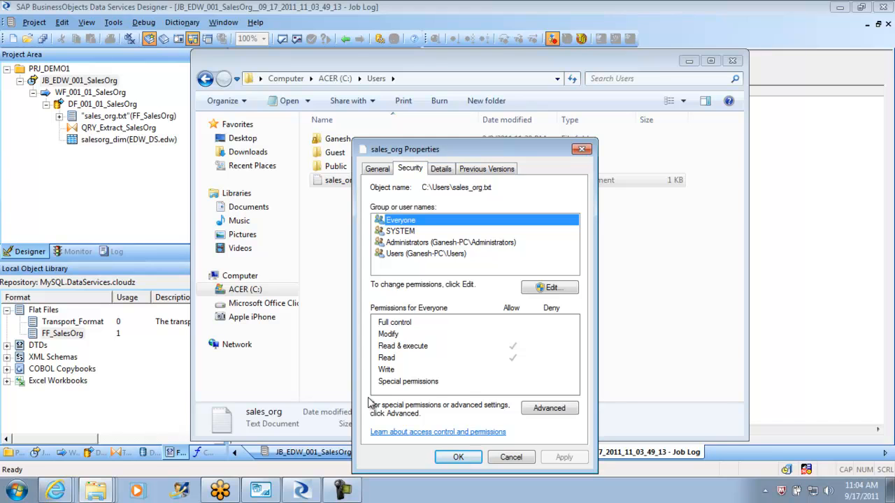
key("Tab")
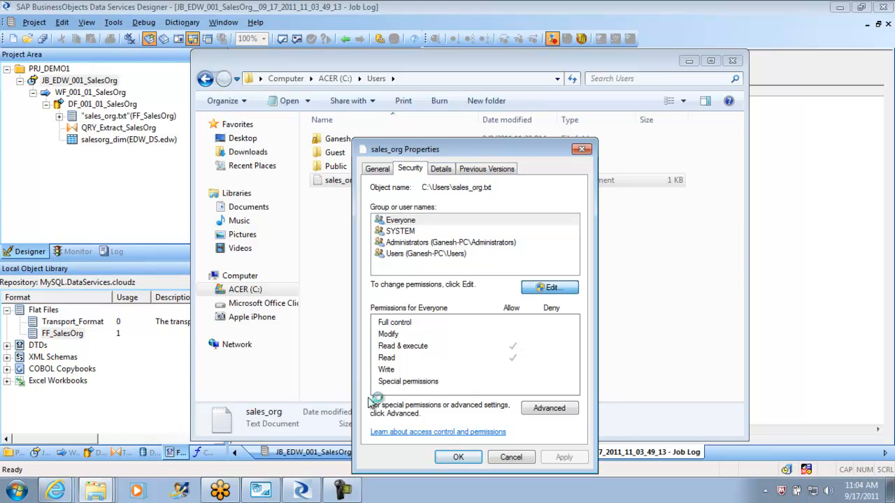
key("Return")
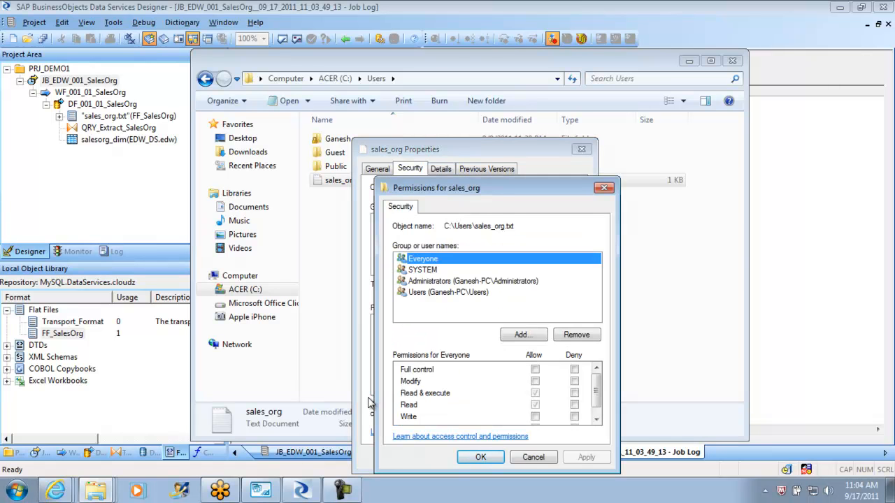
left_click(534, 369)
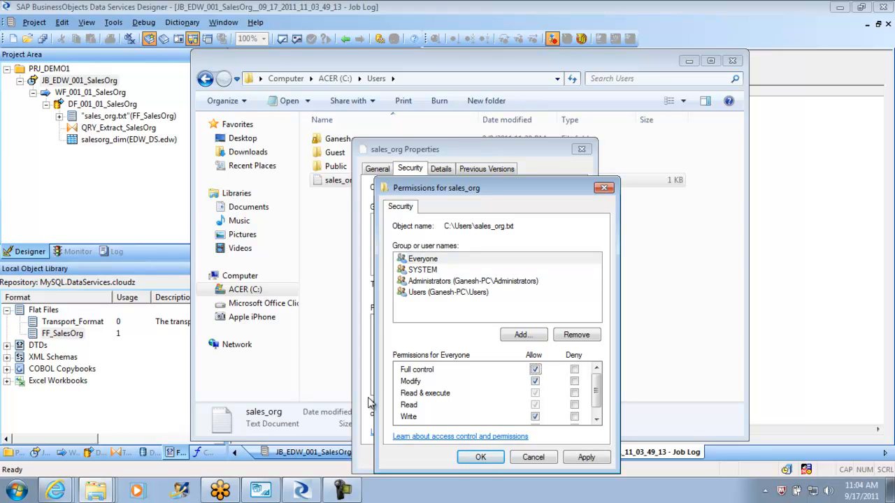
key("alt+a")
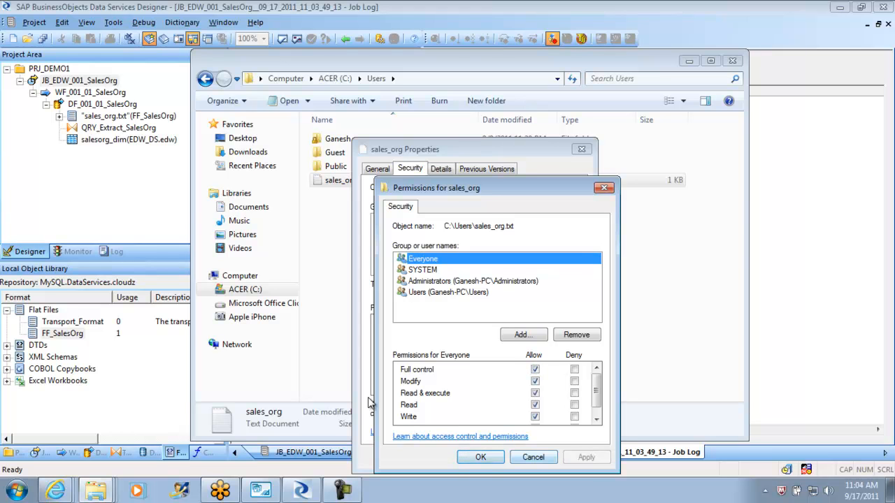
key("Return")
key("Return")
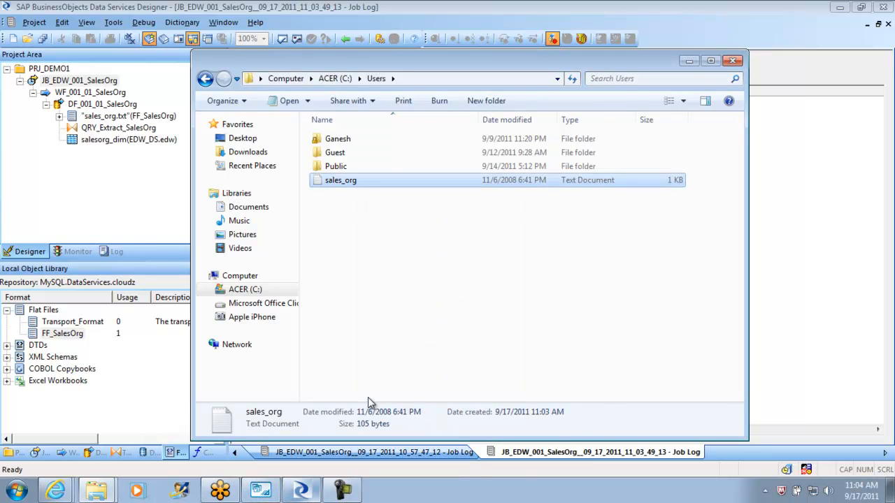
key("alt+F4")
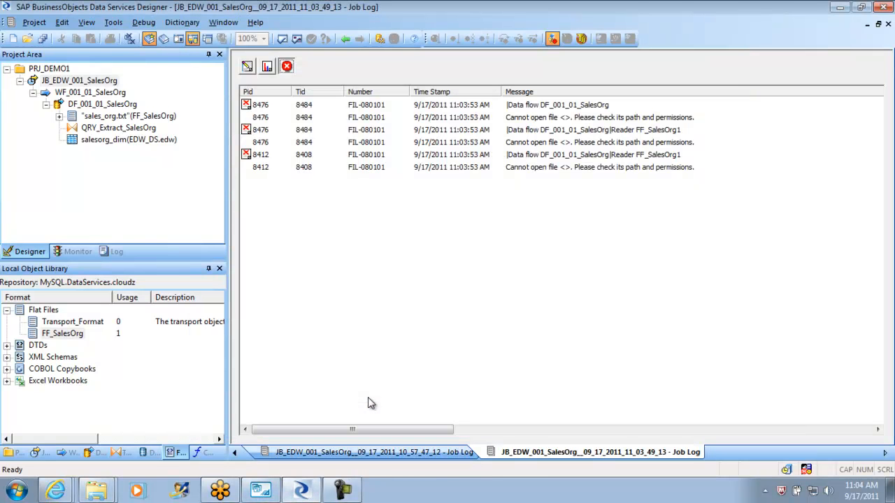
Execute the job JB_EDW_001_SalesOrg again, keeping the default execution options.
key("shift+F10")
key("Down")
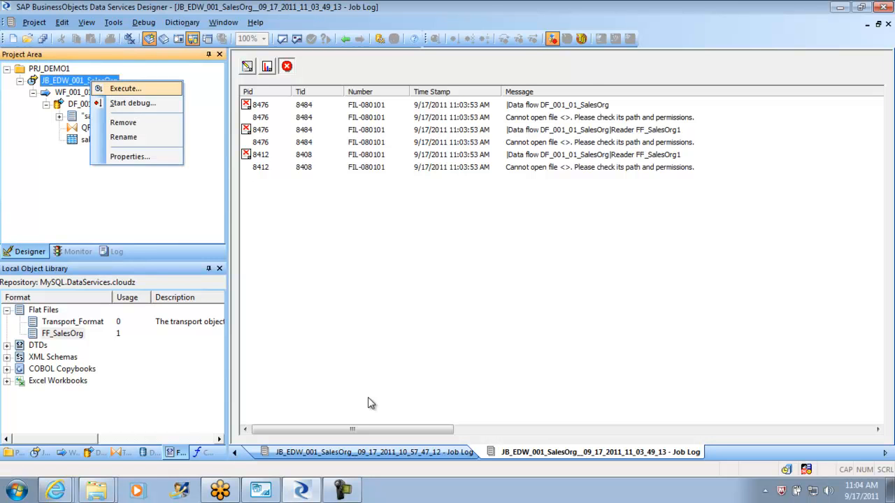
key("Return")
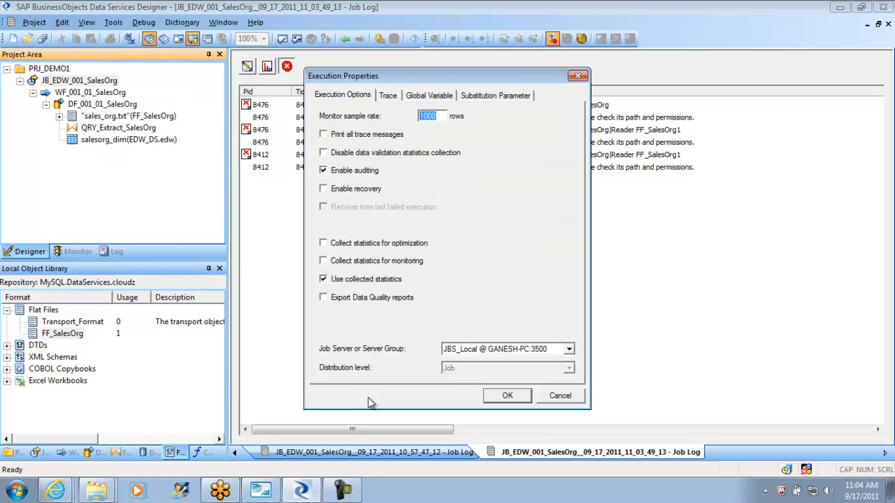
key("Return")
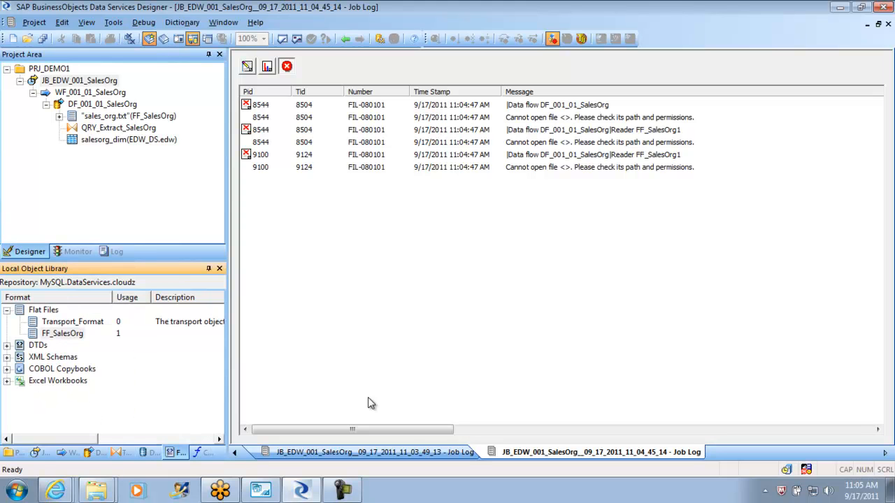
Open the FF_SalesOrg flat file format for editing and set its data file location to Local.
right_click(58, 330)
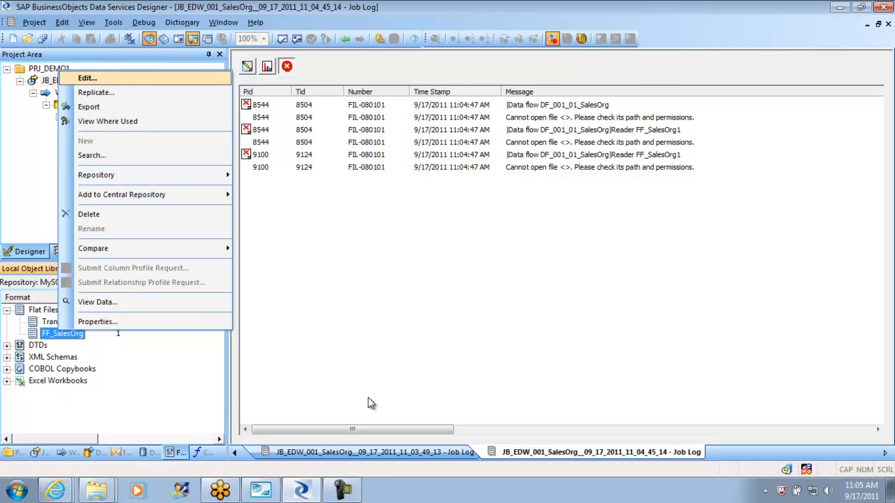
key("Return")
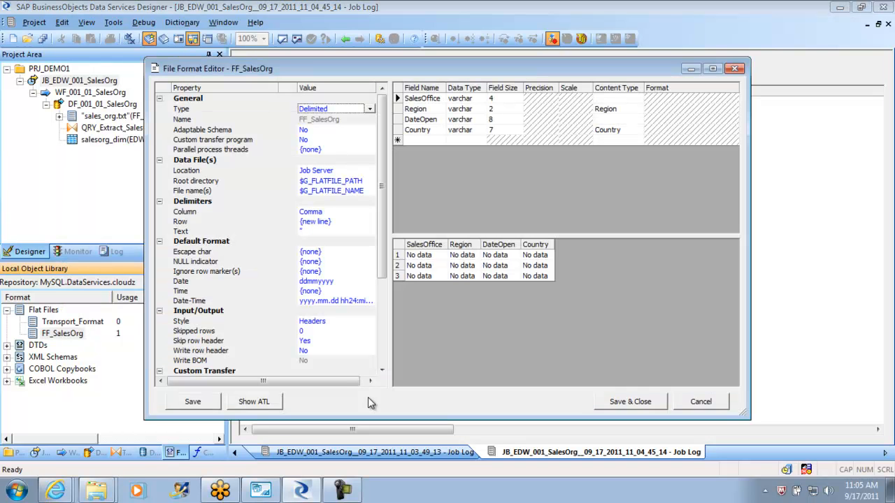
left_click(335, 170)
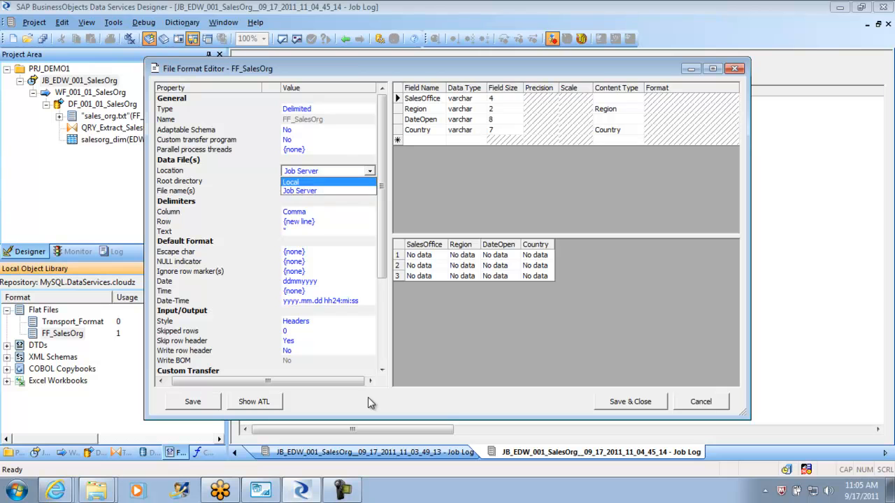
left_click(308, 182)
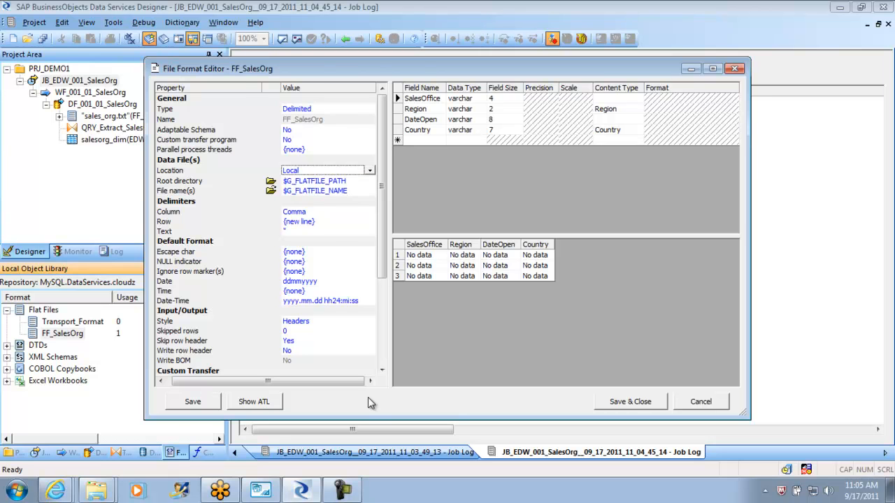
Save and close the FF_SalesOrg file format, and execute the job JB_EDW_001_SalesOrg again with the default execution options.
left_click(630, 402)
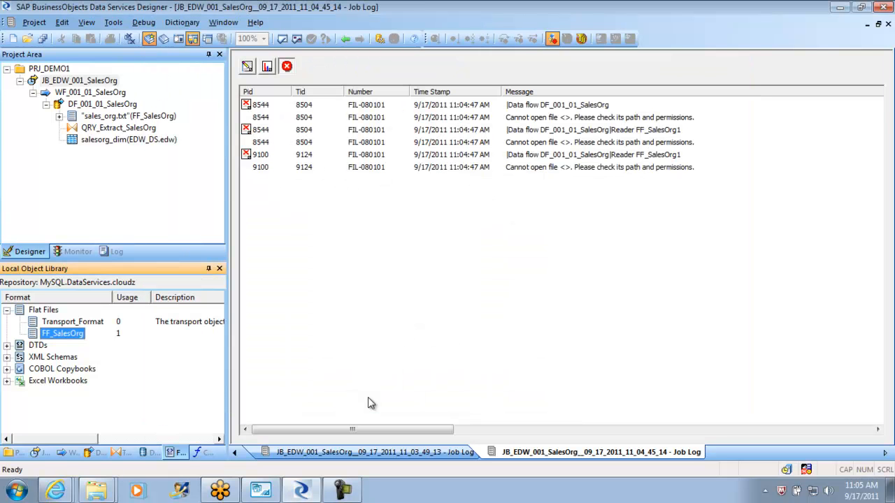
right_click(87, 81)
left_click(119, 91)
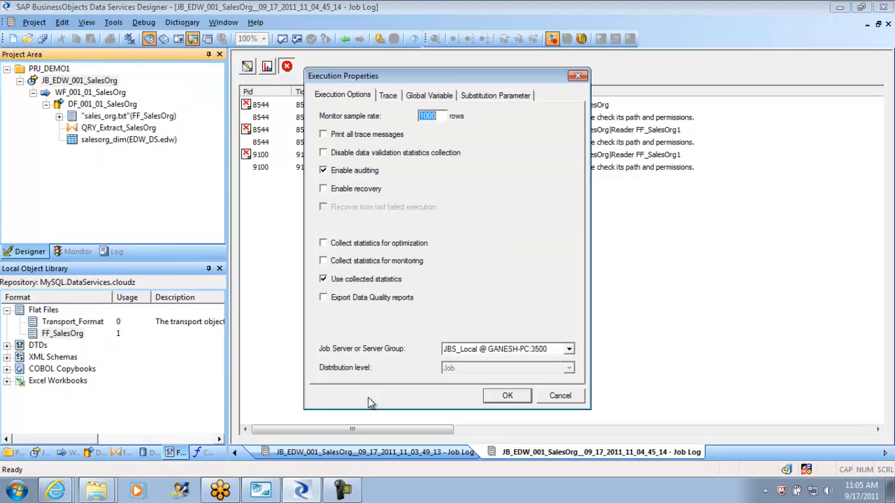
key("Return")
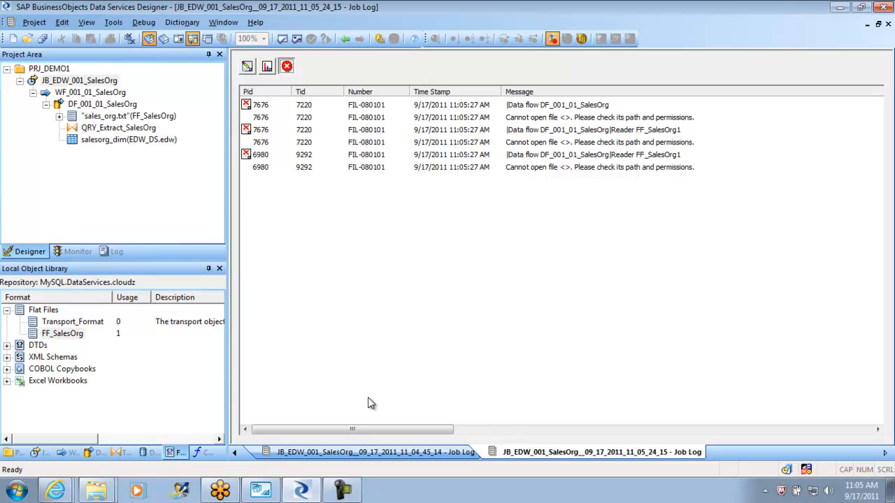
key("alt+Left")
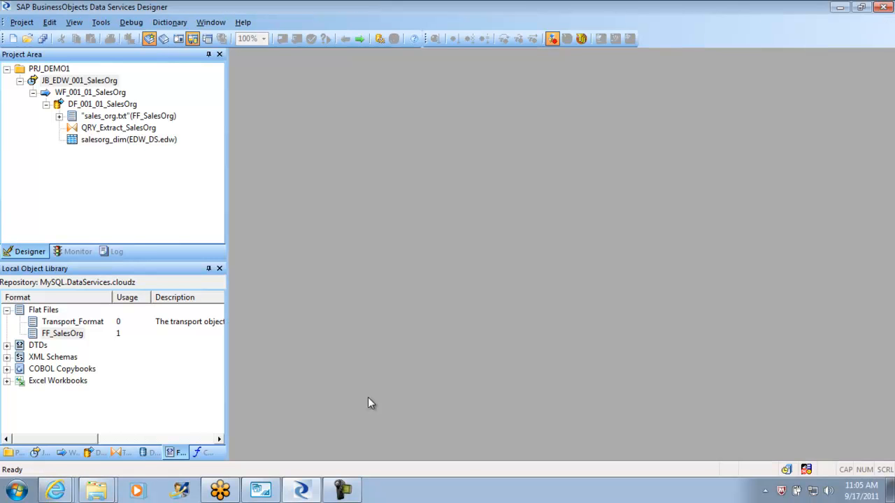
Open the training_related folder of the Documents library in a maximized Windows Explorer window, and switch to the C:\Users window.
key("super")
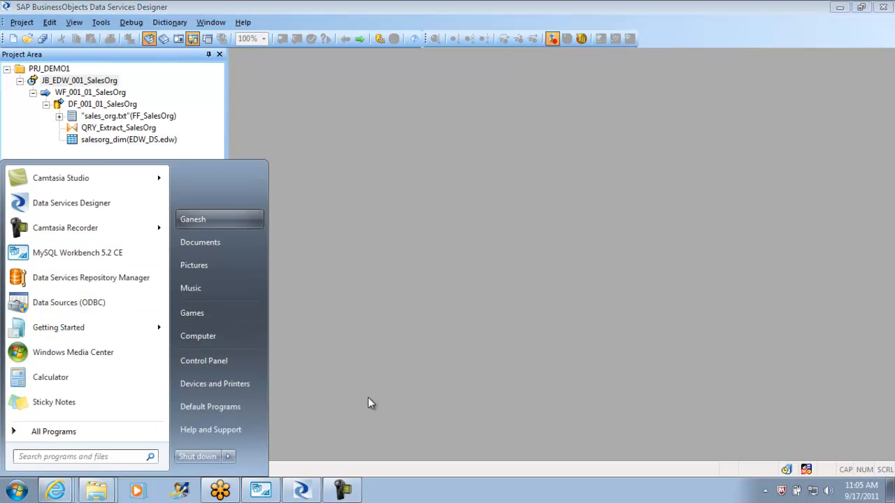
key("Return")
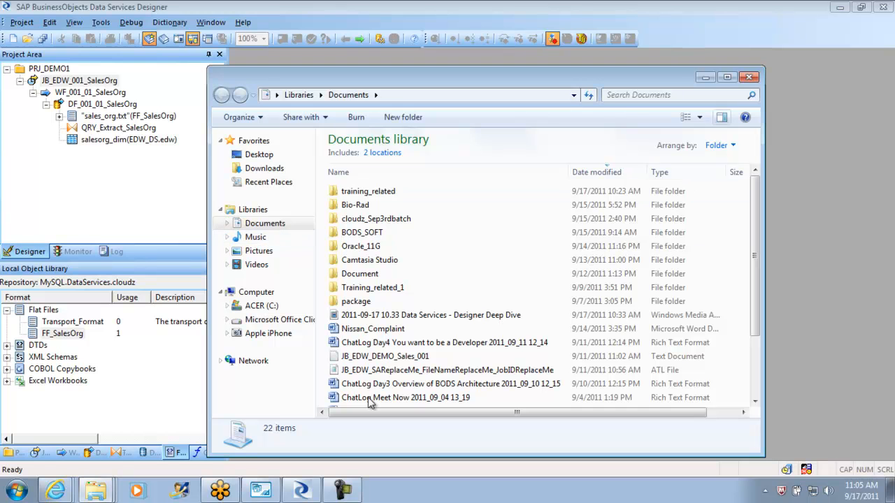
scroll(370, 403, "down", 2)
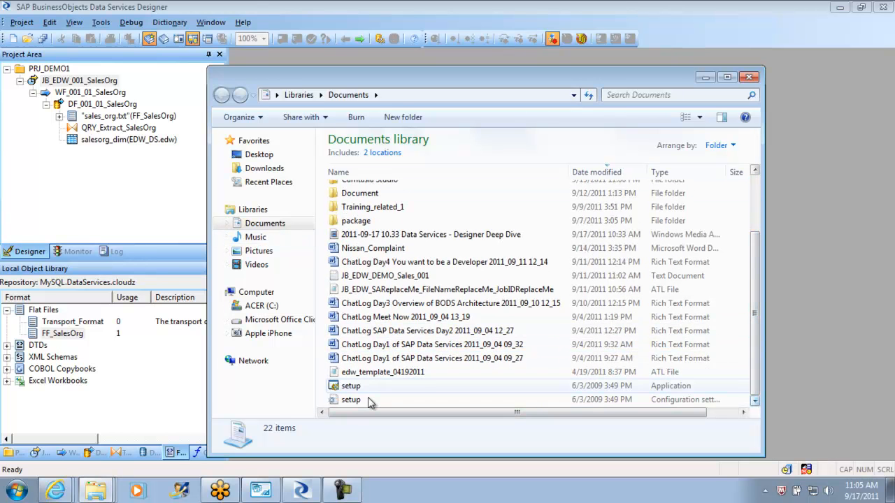
right_click(467, 400)
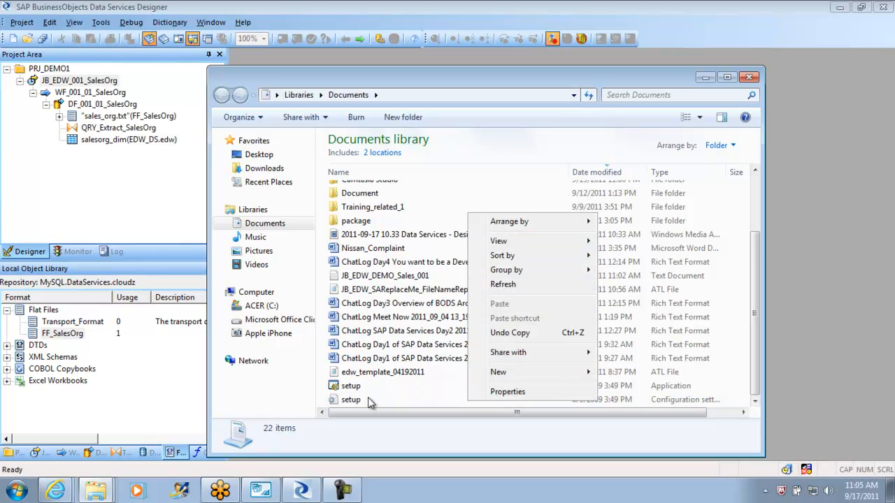
right_click(513, 181)
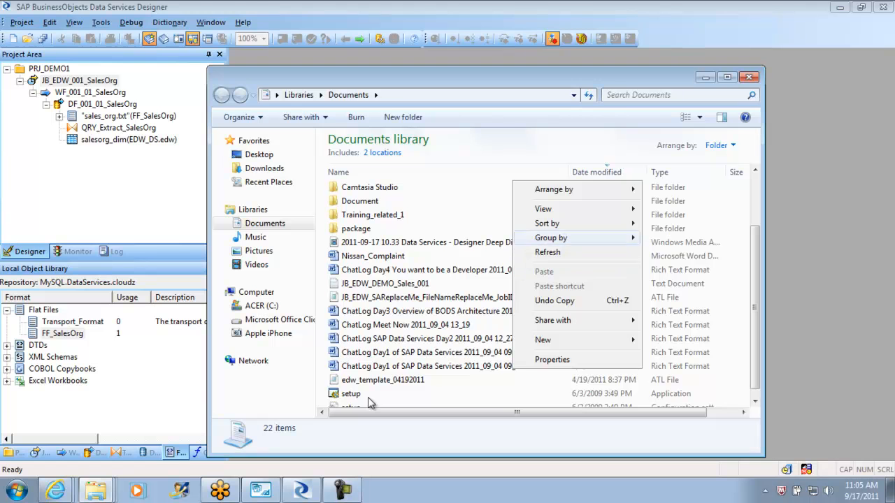
left_click_drag(755, 307, 754, 257)
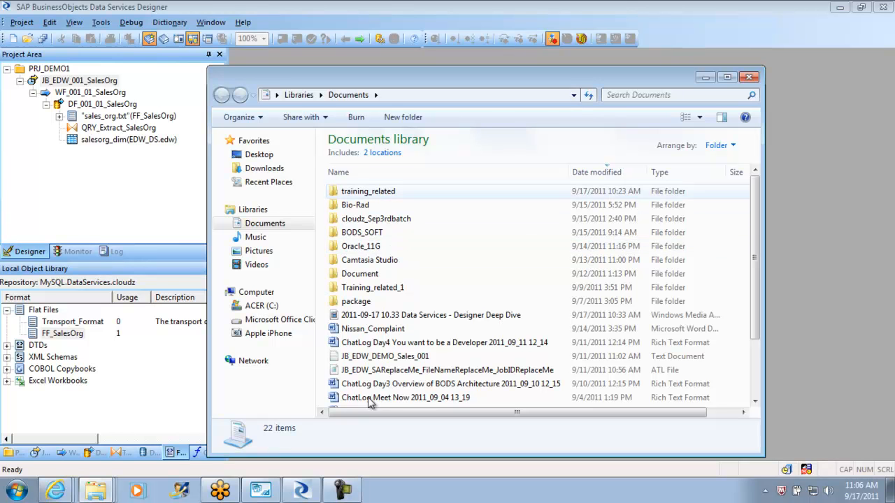
double_click(368, 191)
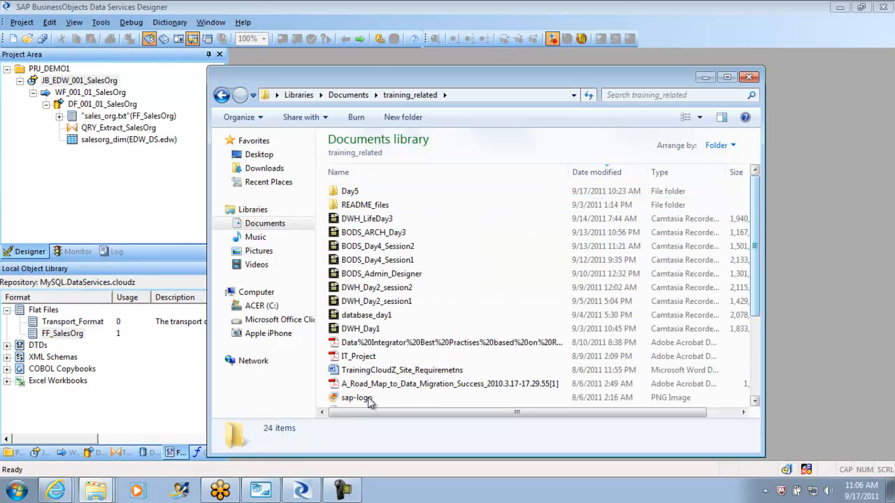
scroll(368, 397, "down", 3)
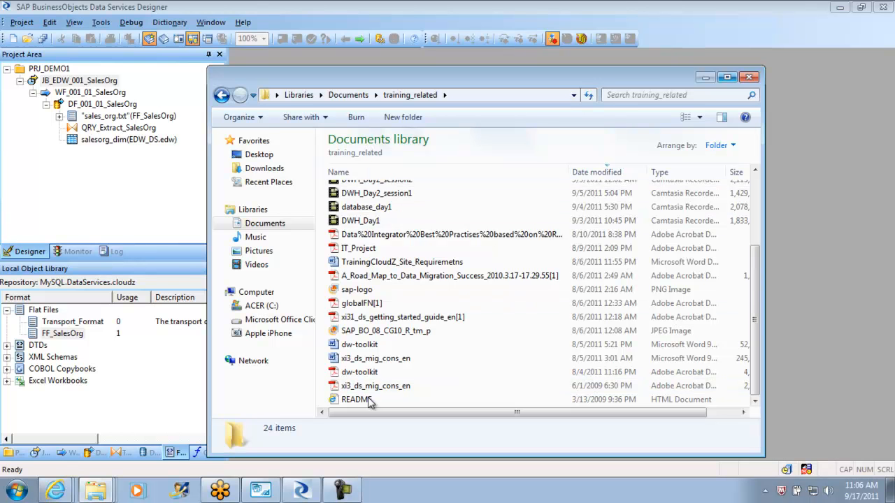
key("super+Up")
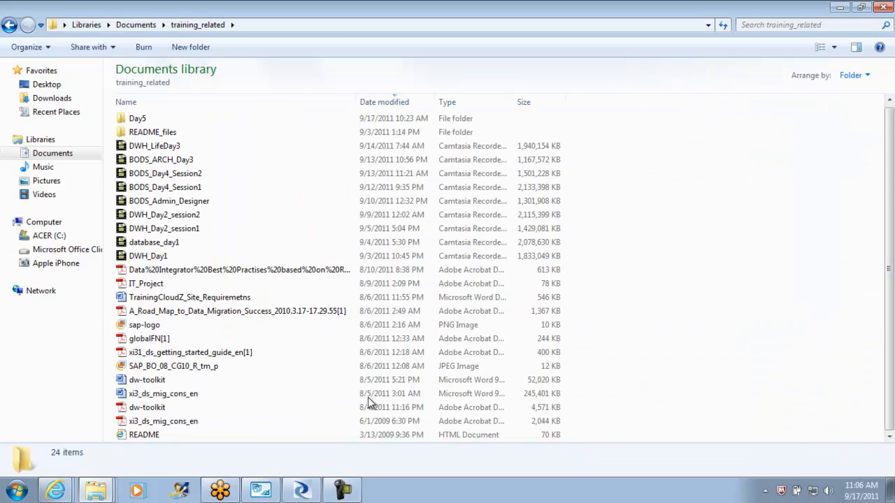
right_click(674, 227)
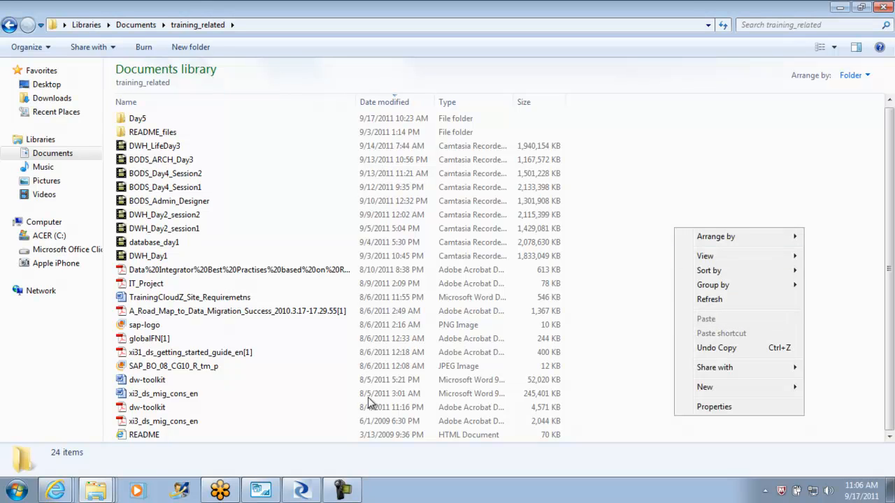
left_click(96, 490)
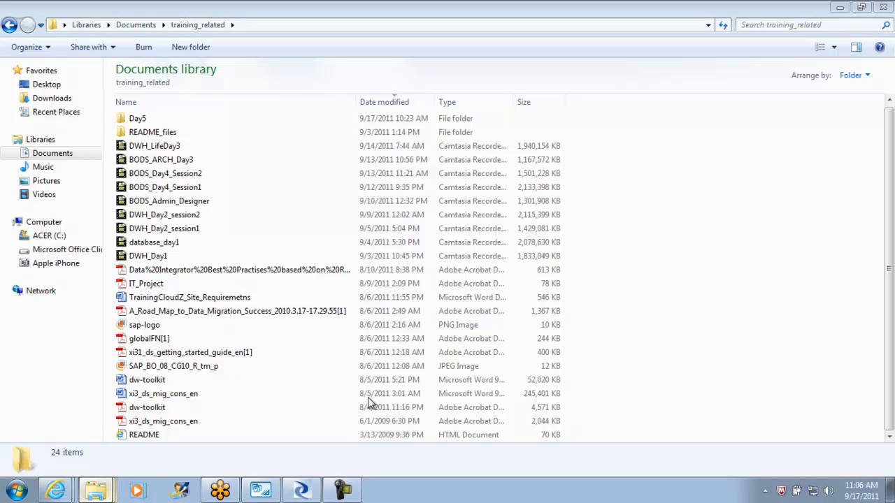
key("alt+Tab")
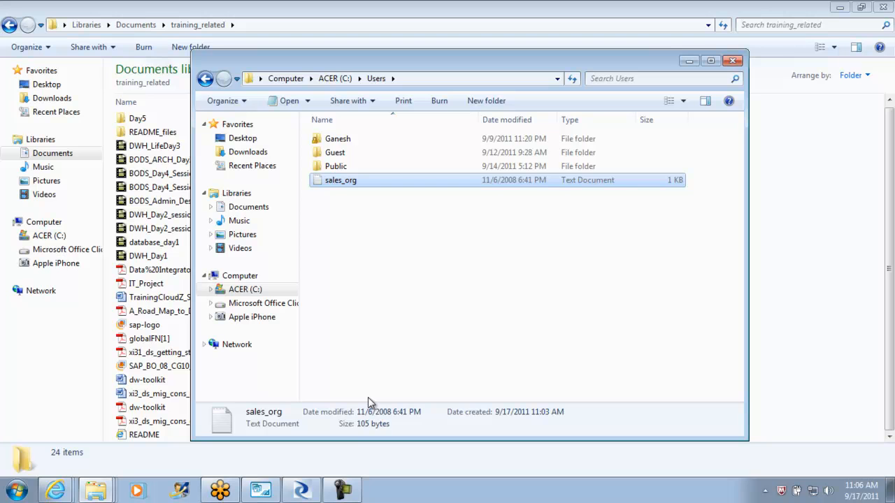
key("F2")
key("BackSpace")
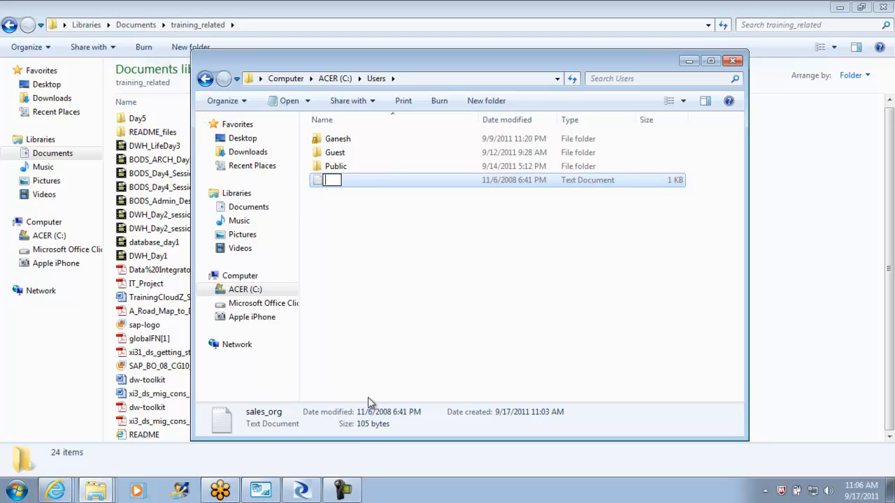
key("Escape")
left_click(369, 397)
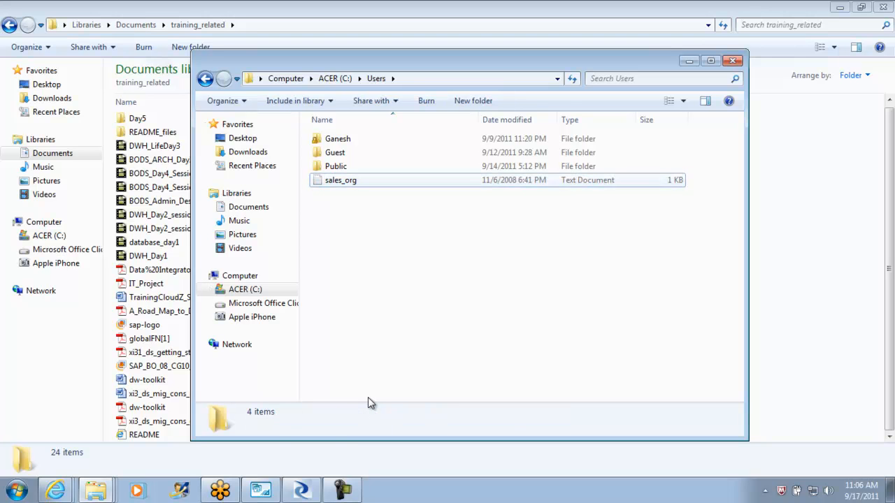
Copy sales_org from C:\Users into the training_related folder, and close the C:\Users window.
key("space")
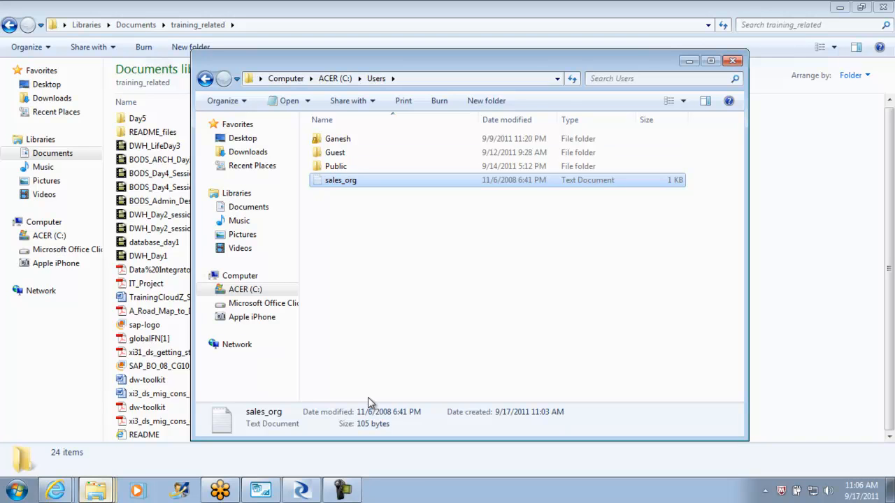
key("alt+Tab")
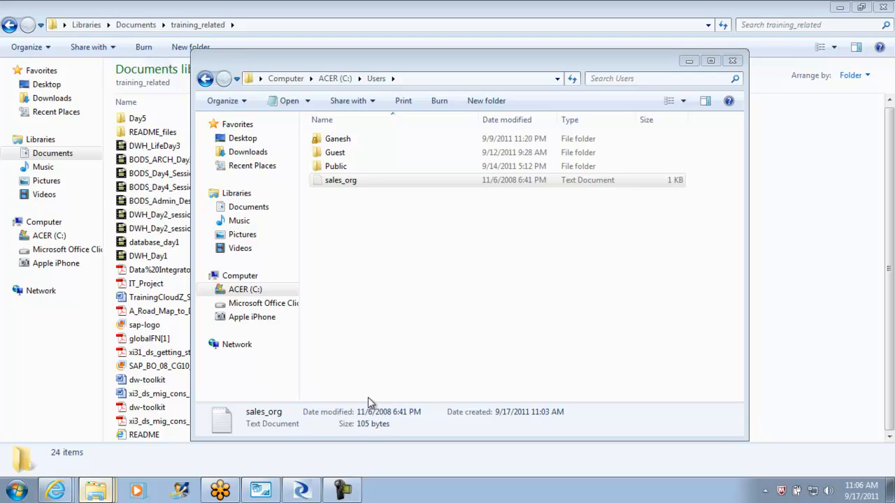
key("alt+F4")
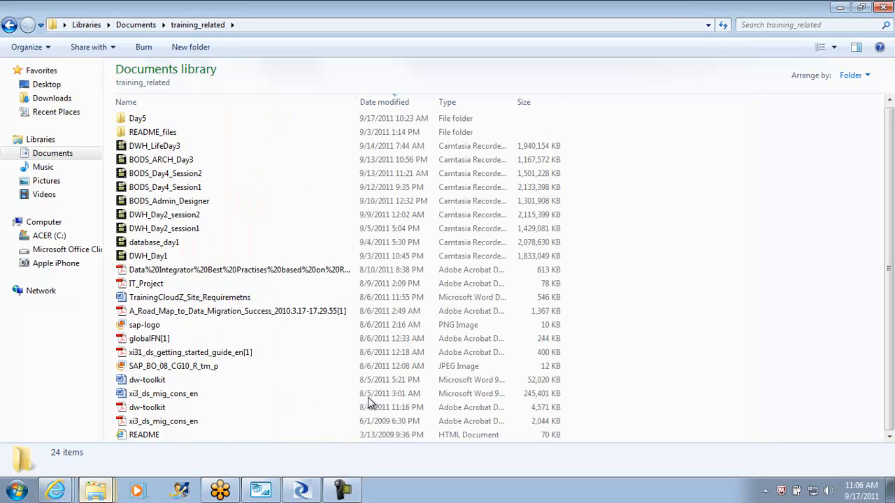
key("alt+Tab")
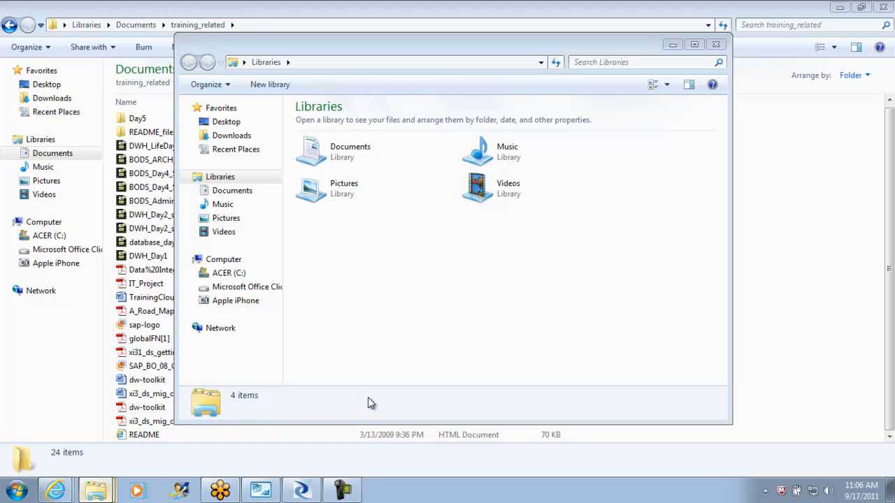
key("alt+Tab")
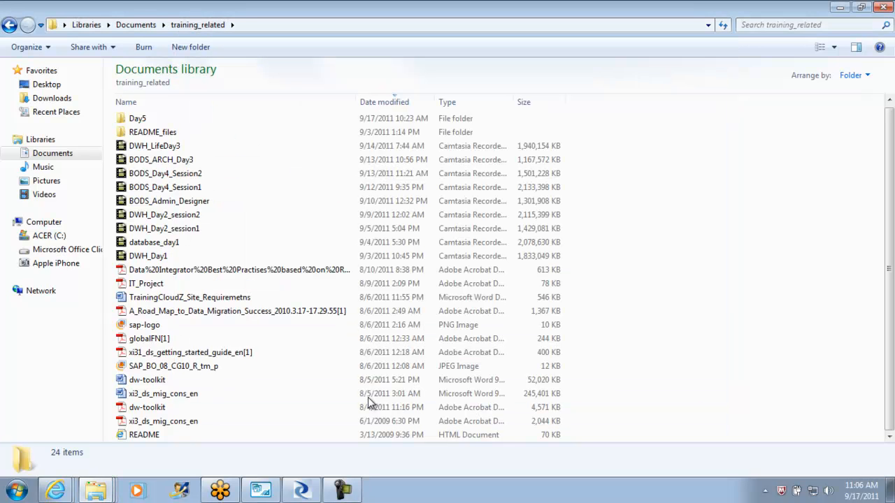
right_click(697, 120)
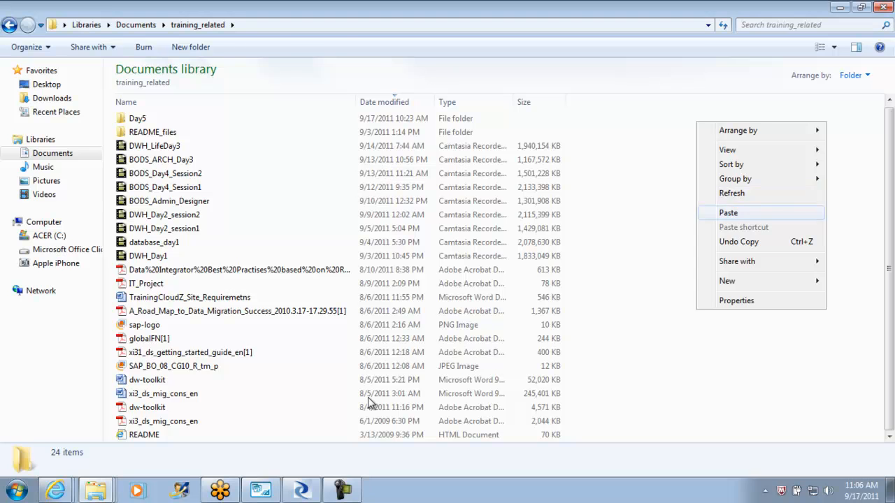
left_click(726, 213)
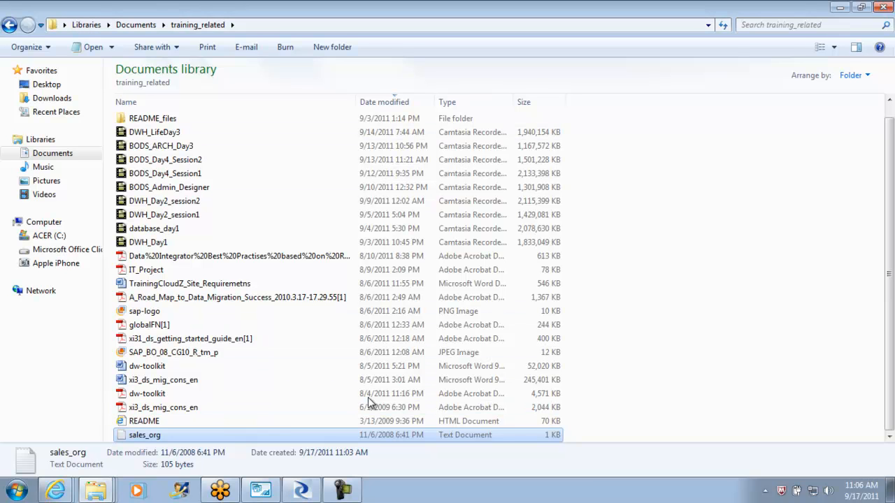
Copy the location path from the general properties of sales_org in training_related, and switch back to Data Services Designer.
right_click(148, 432)
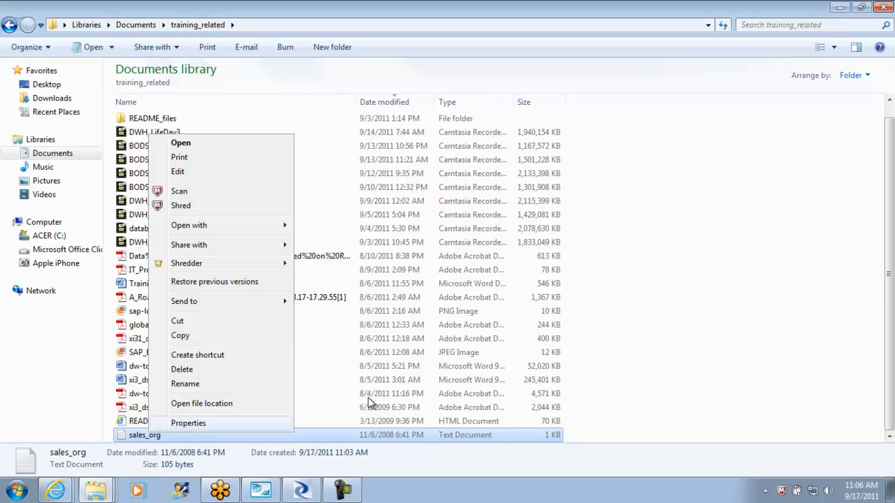
key("Return")
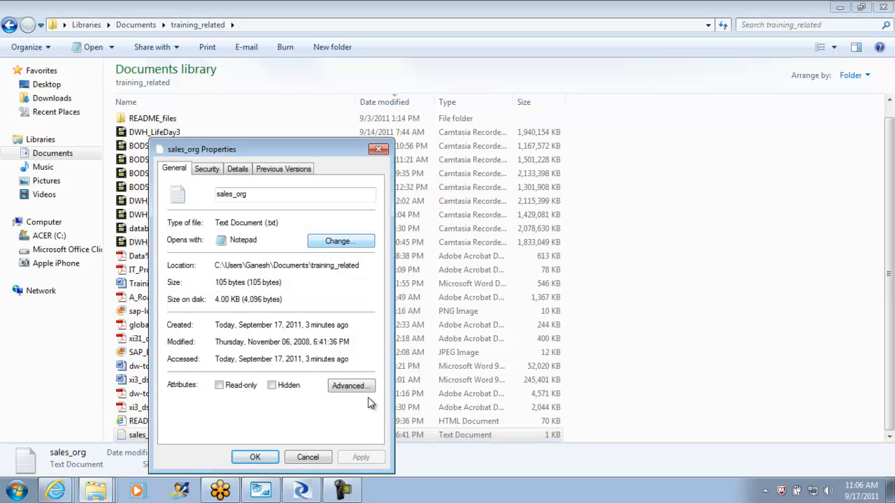
left_click_drag(216, 265, 360, 265)
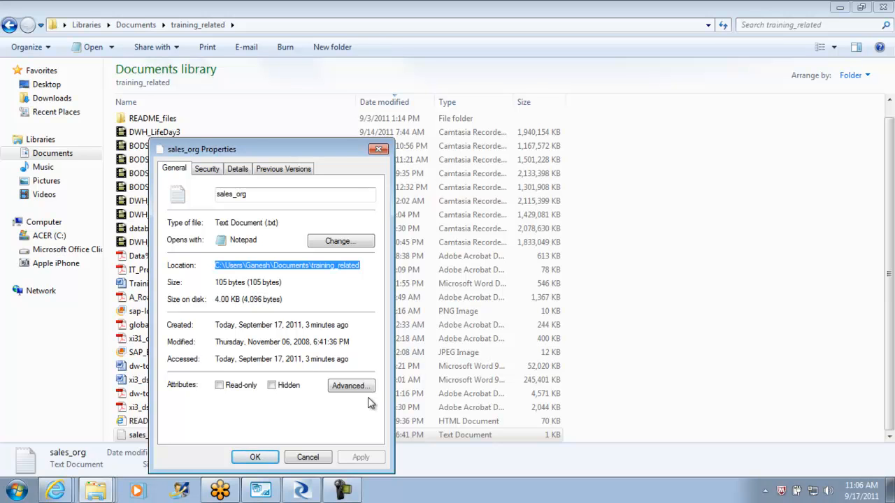
key("alt+Tab")
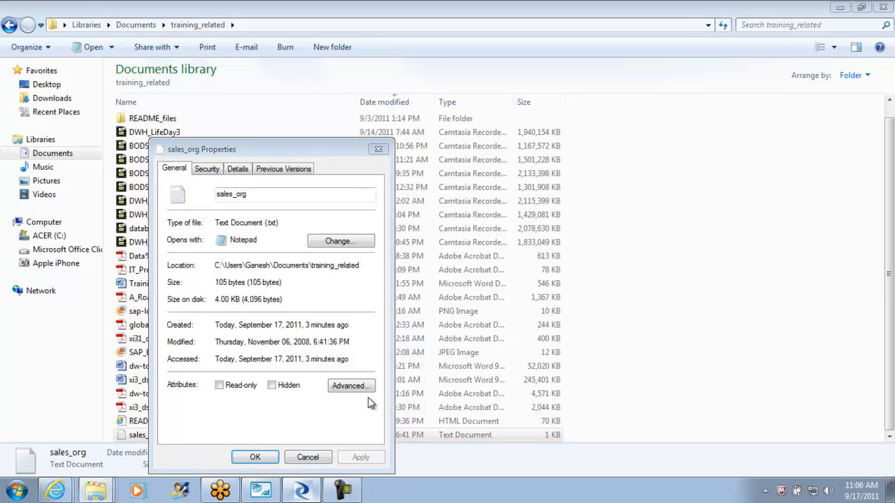
Set the global variable $G_FLATFILE_PATH of JB_EDW_001_SalesOrg to the quoted full path of the training_related folder in the user's Documents.
right_click(88, 81)
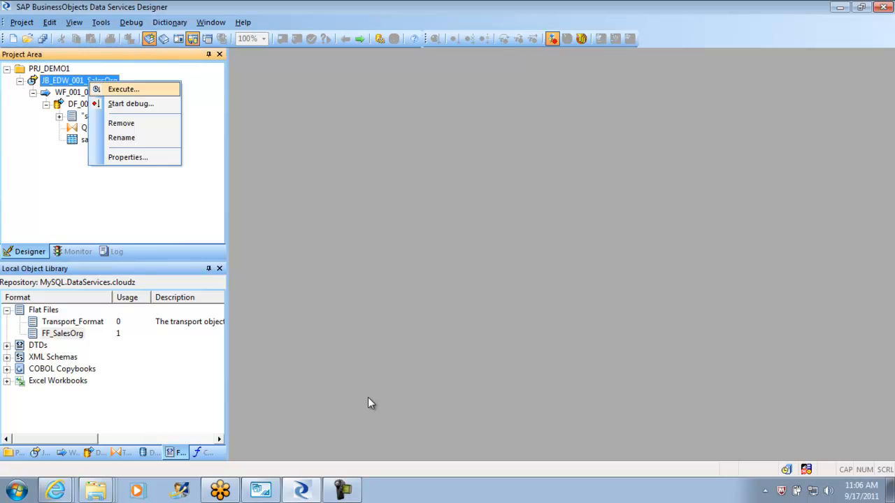
key("Return")
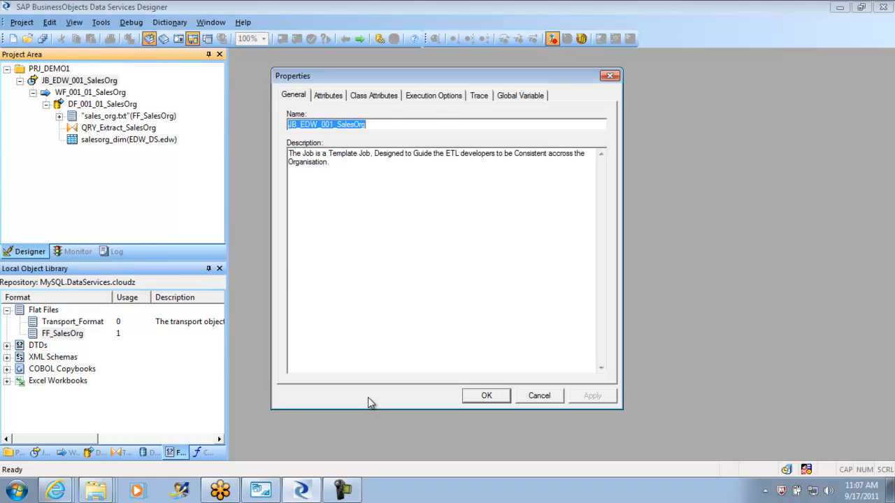
key("ctrl+shift+Tab")
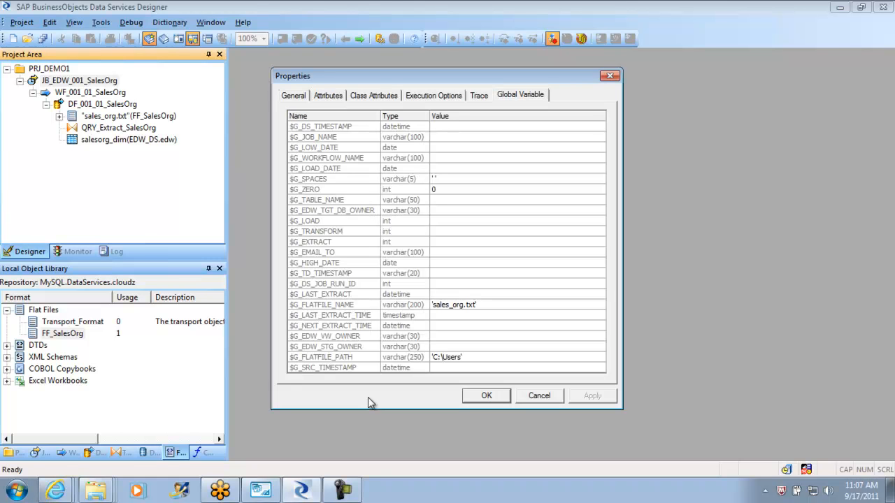
left_click(446, 357)
left_click(446, 357)
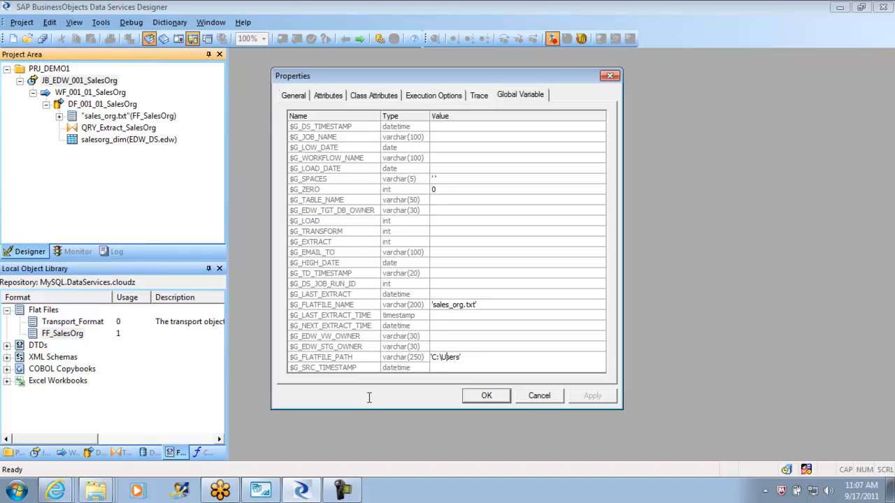
key("End")
key("shift+Home")
type("'C:\\Users\\Ganesh\\Documents\\training_related'")
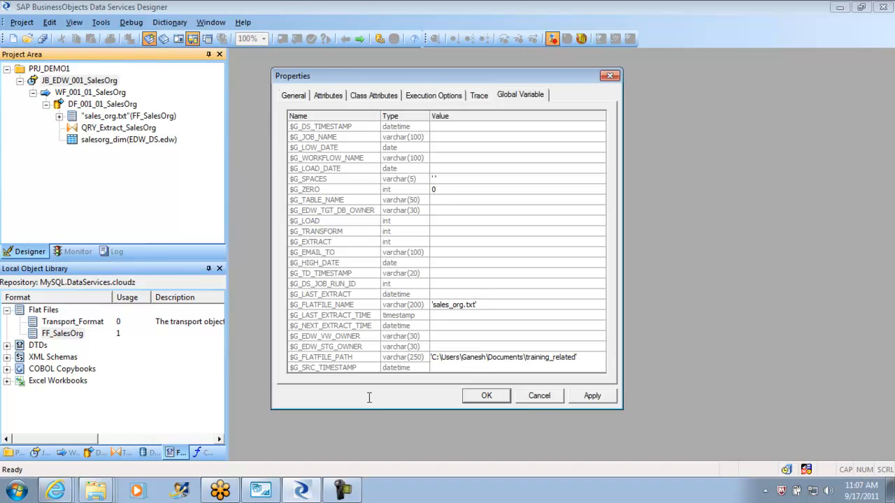
type("'")
key("Return")
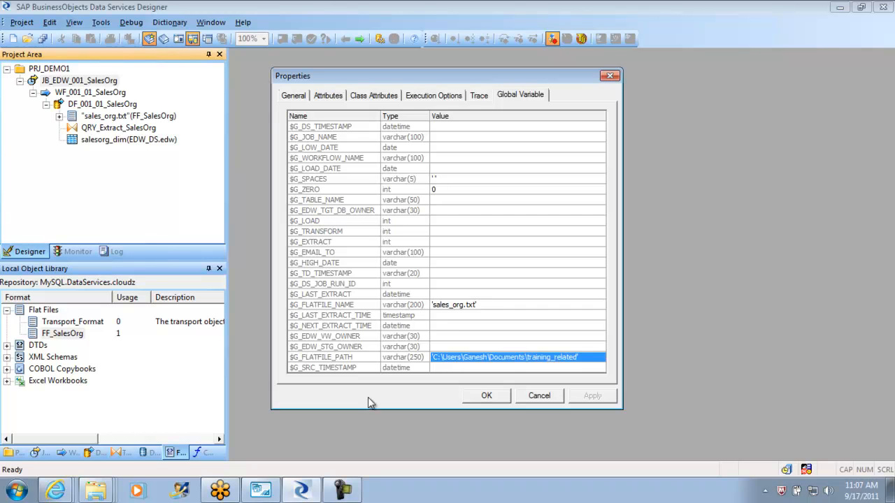
Confirm the job properties and execute JB_EDW_001_SalesOrg with the default execution options on the JBS_Local job server.
key("Return")
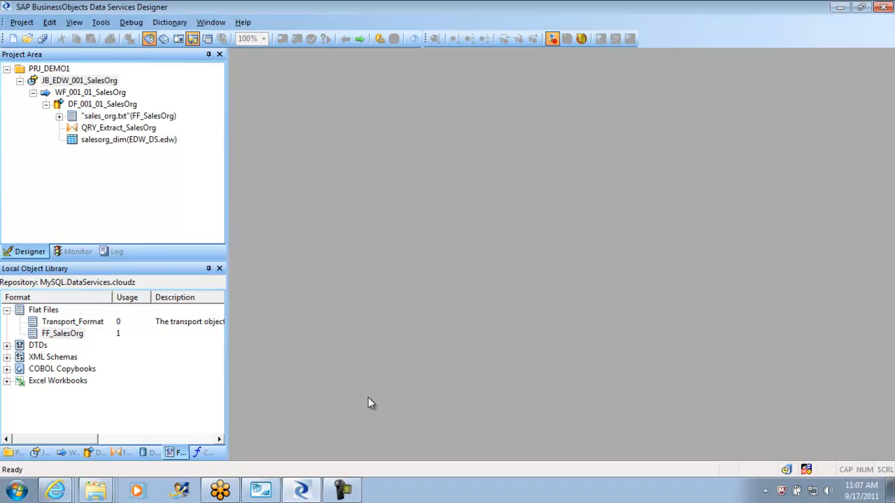
key("shift+F10")
key("Return")
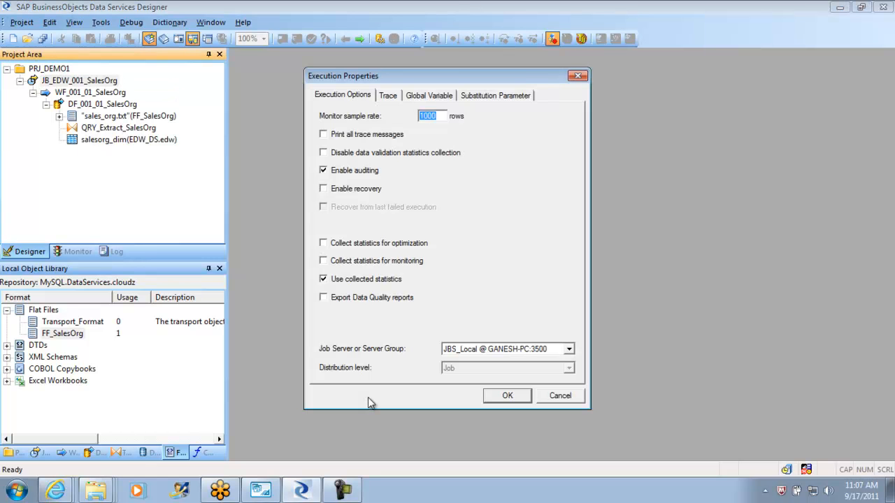
key("Return")
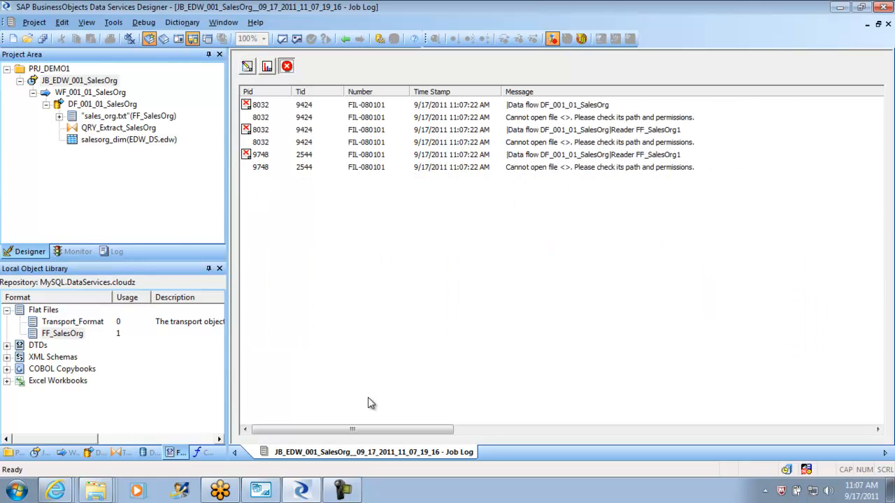
Check the values of $G_FLATFILE_NAME and $G_FLATFILE_PATH among the global variables of JB_EDW_001_SalesOrg.
right_click(84, 80)
left_click(124, 157)
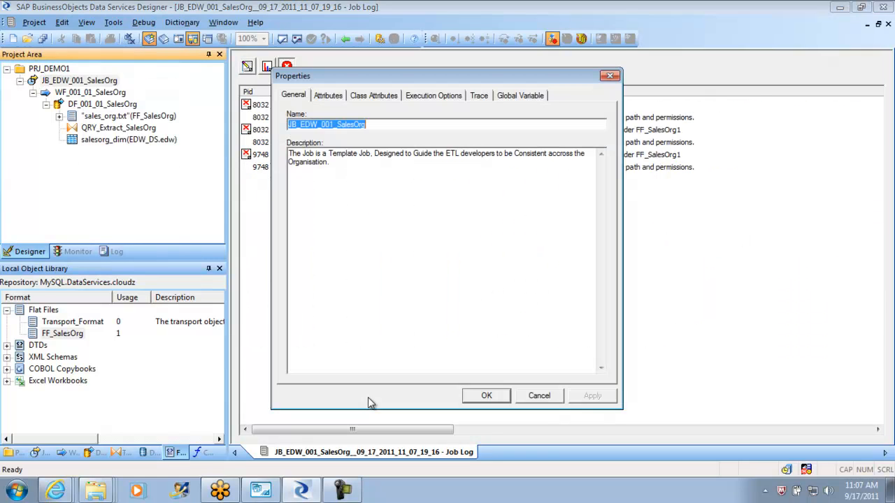
left_click(521, 95)
left_click_drag(599, 234, 600, 249)
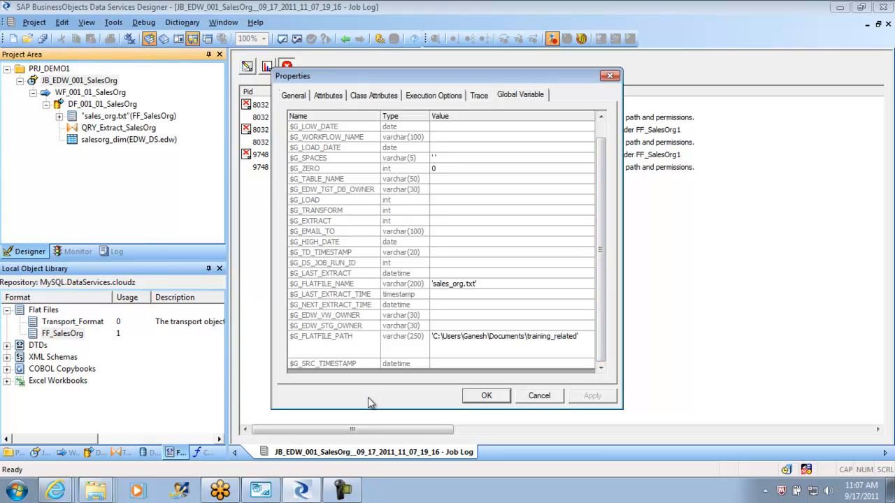
key("F2")
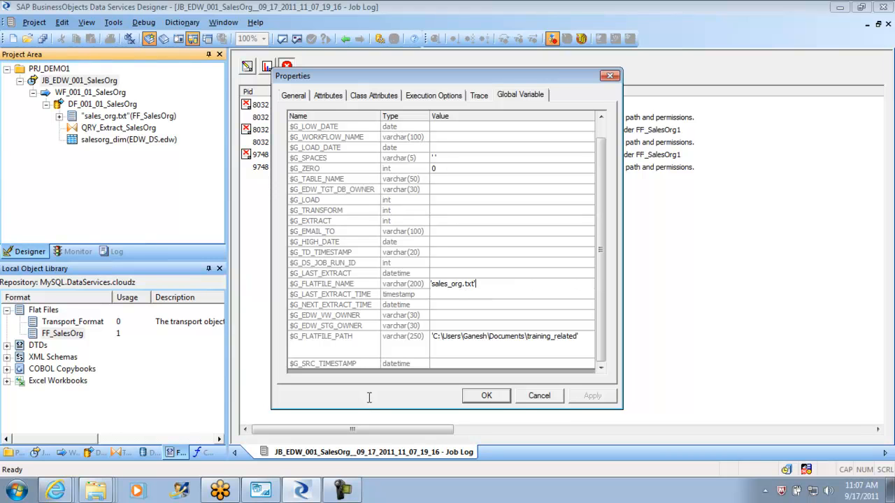
key("Down")
key("Down")
key("Down")
key("Down")
key("Down")
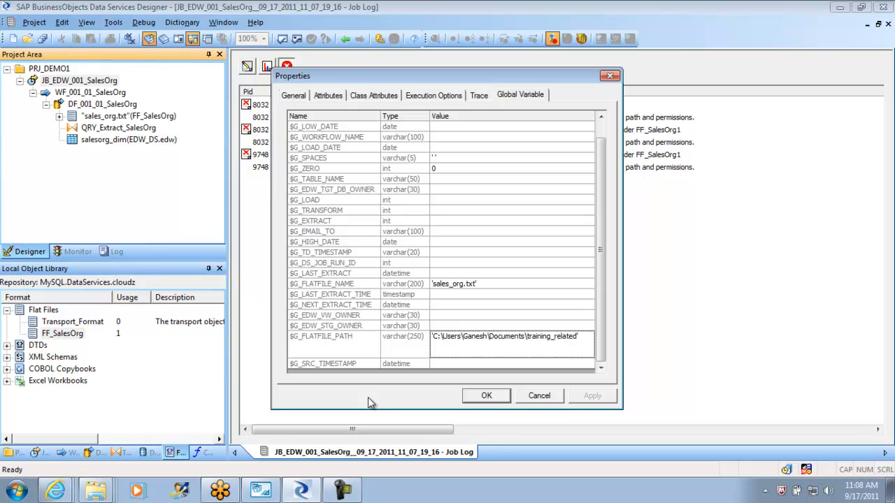
Check the location and security permissions of sales_org in the training_related folder, return to Data Services Designer, and close the job properties.
key("super+e")
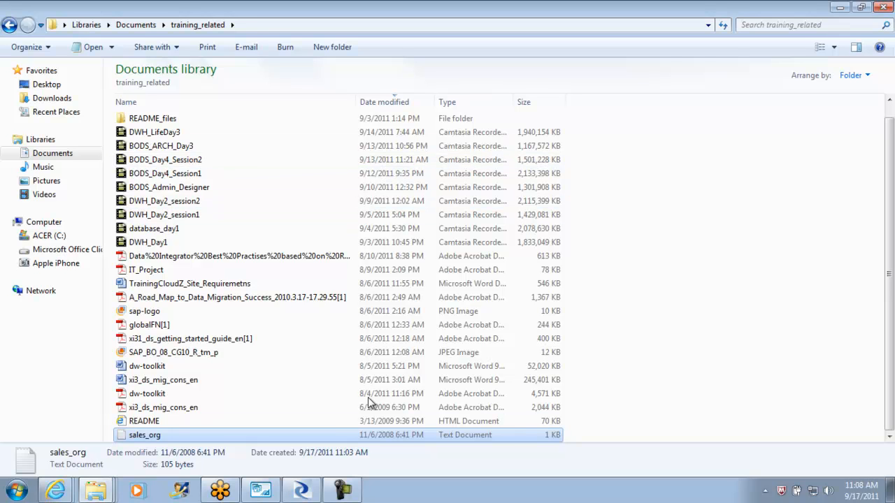
key("shift+F10")
key("r")
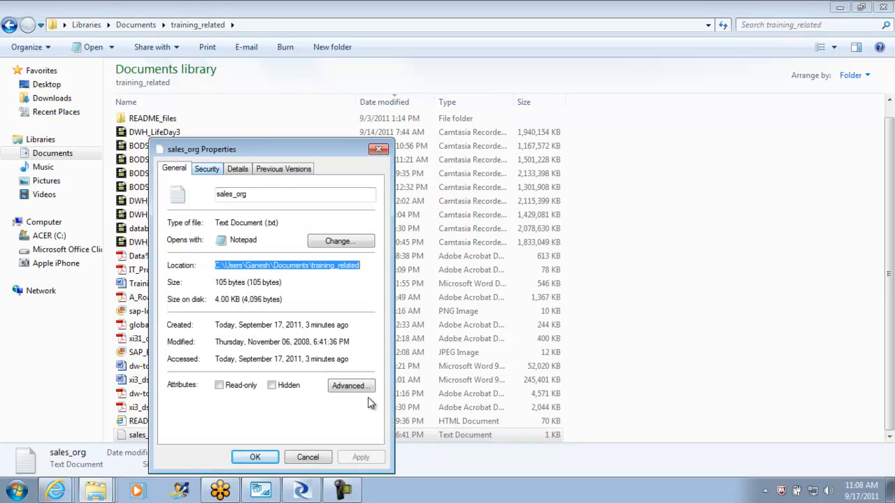
key("ctrl+Tab")
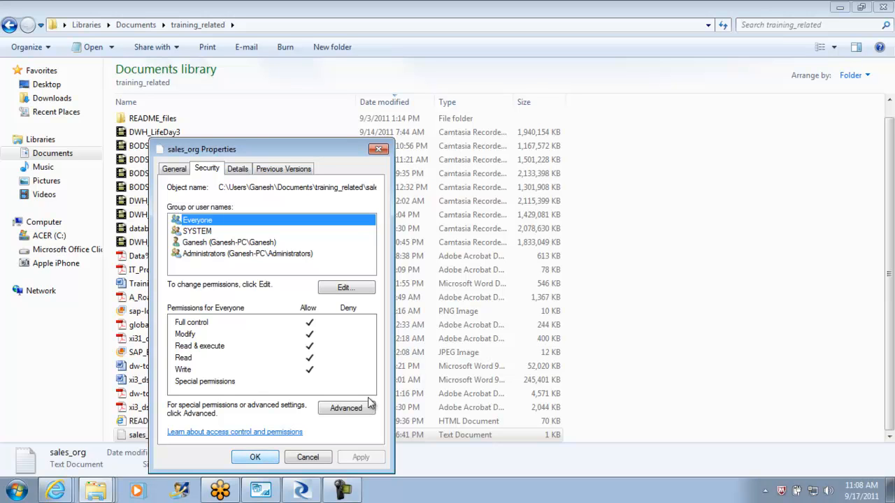
key("Return")
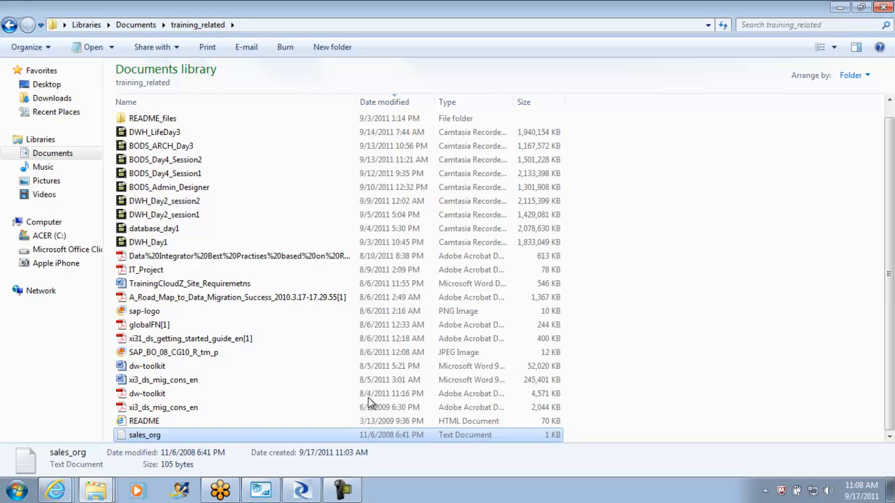
key("alt+Tab")
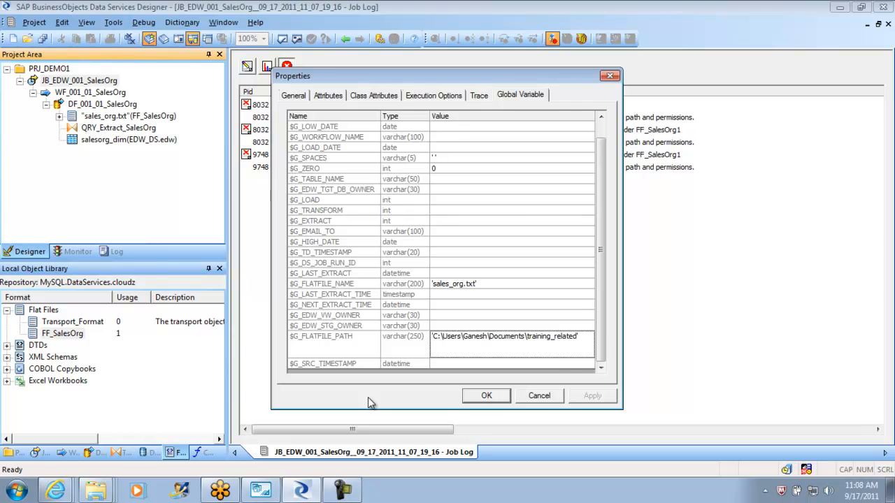
key("Escape")
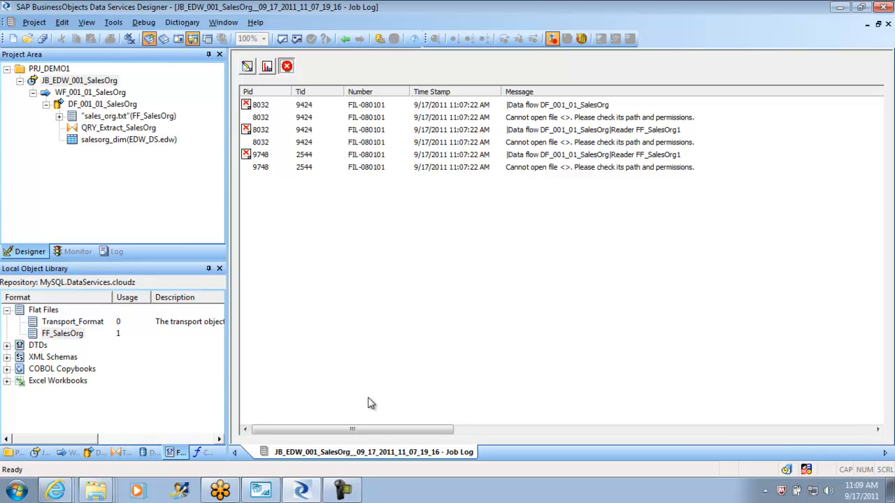
Open the flat file format FF_SalesOrg in the File Format Editor and check its root directory and file name settings.
right_click(175, 453)
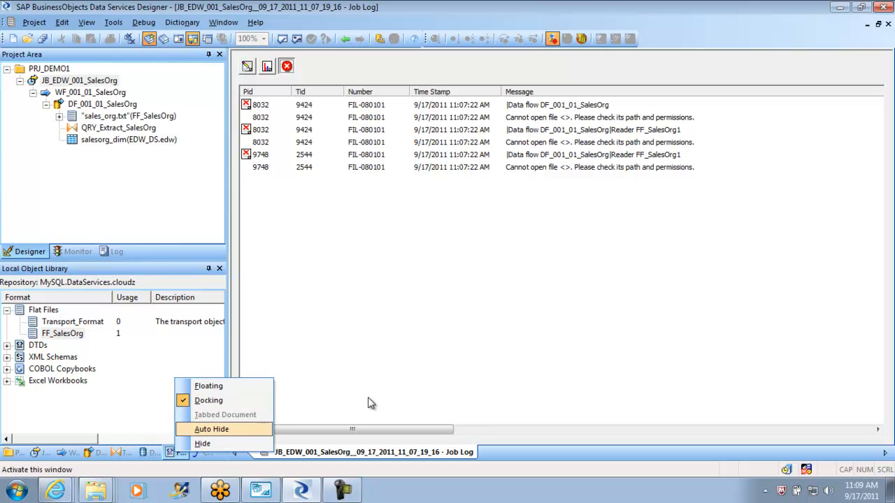
right_click(73, 331)
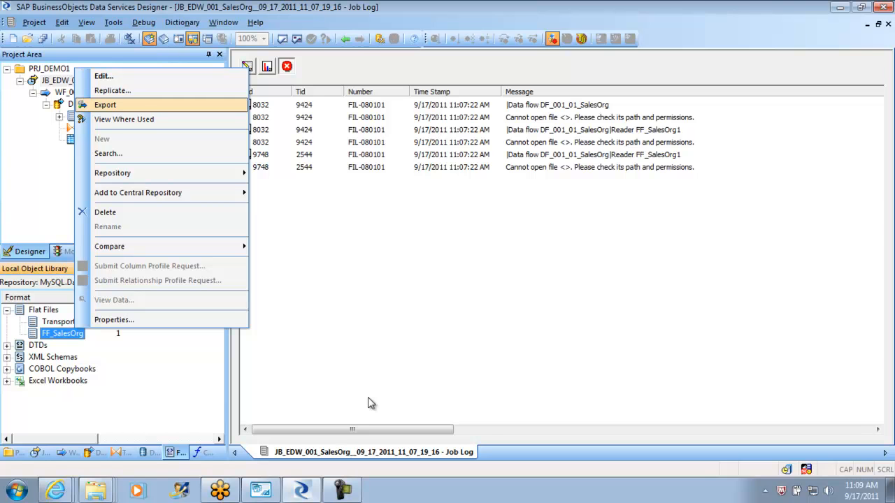
key("Return")
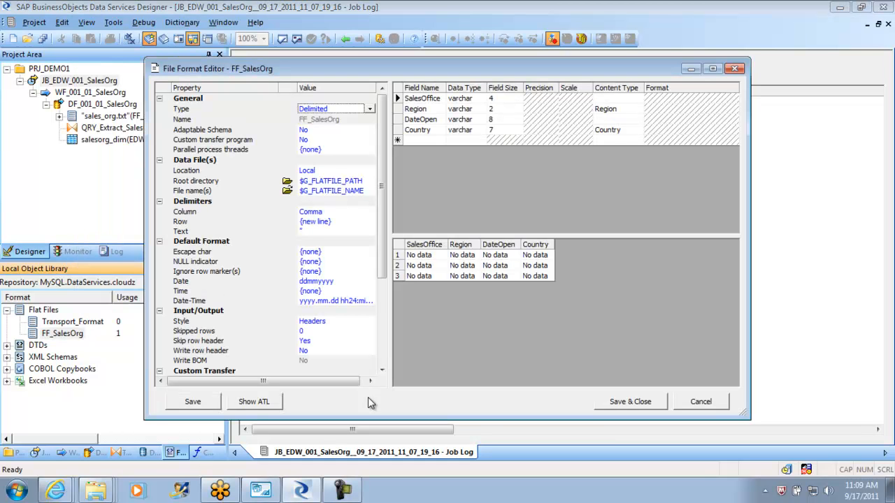
left_click(330, 180)
left_click(330, 191)
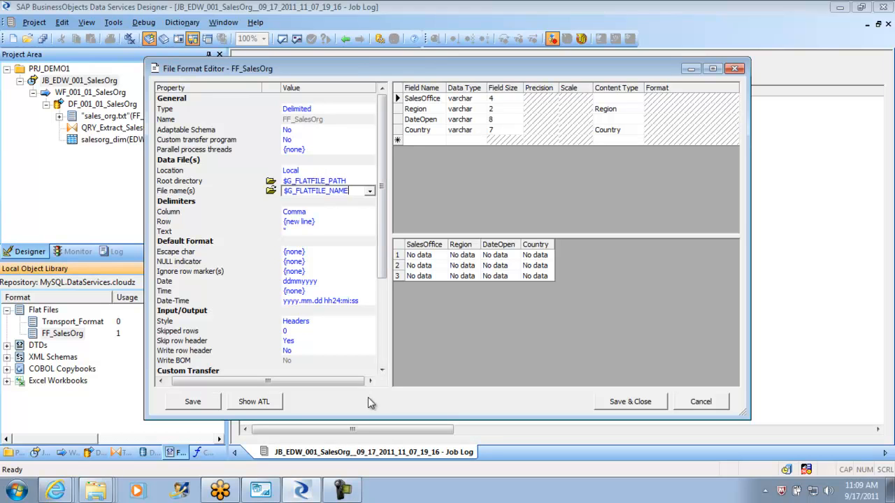
Replace the root directory of FF_SalesOrg with the copied path of the training_related folder.
key("Up")
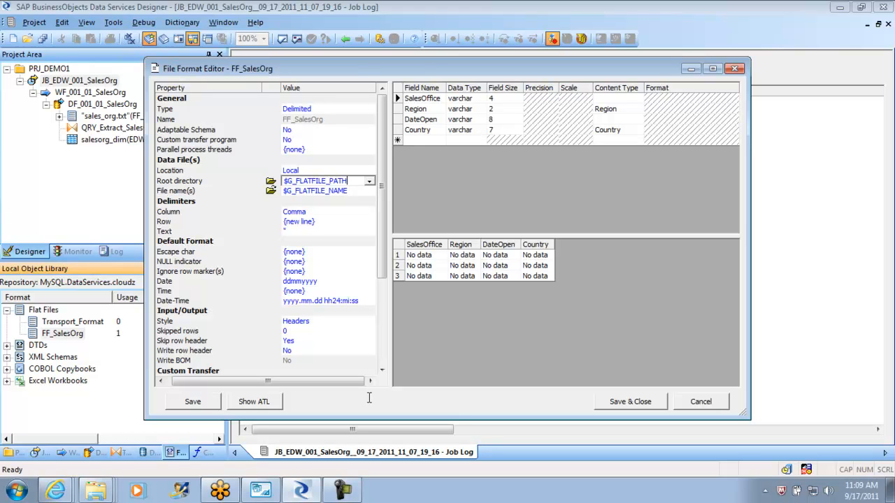
key("shift+Home")
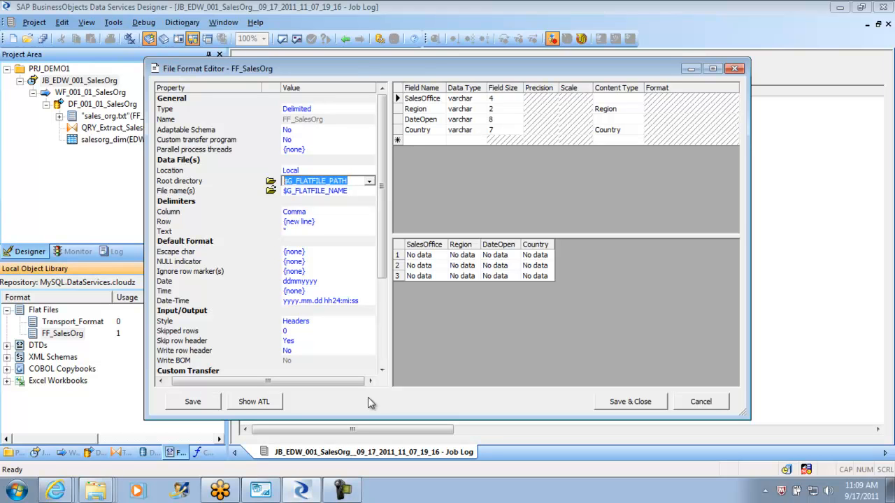
key("ctrl+v")
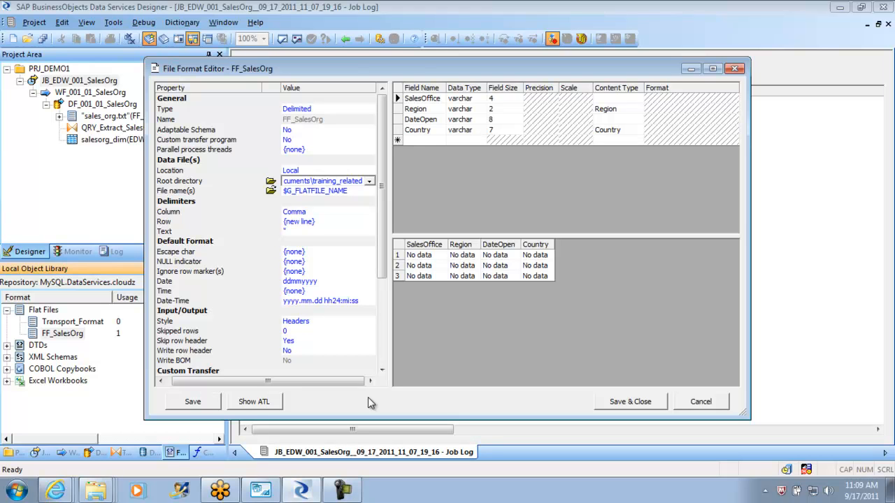
key("Home")
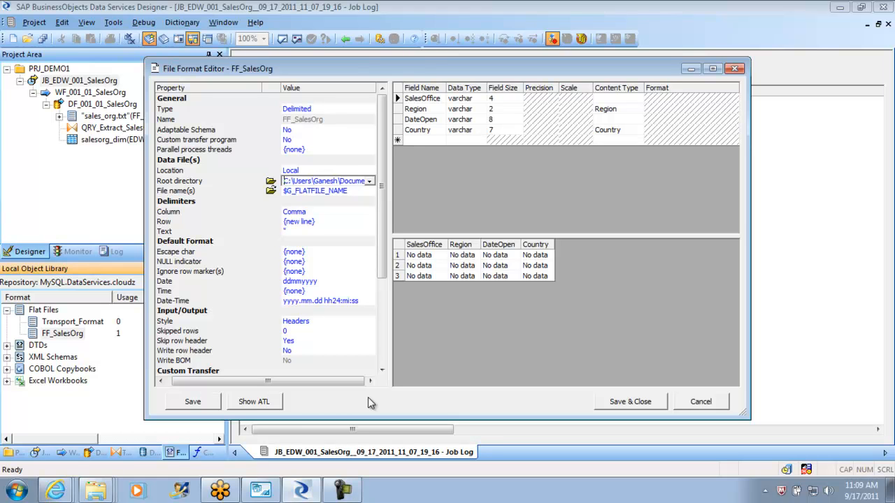
Set the root directory of FF_SalesOrg to the global variable $G_FLATFILE_NAME.
key("alt+Down")
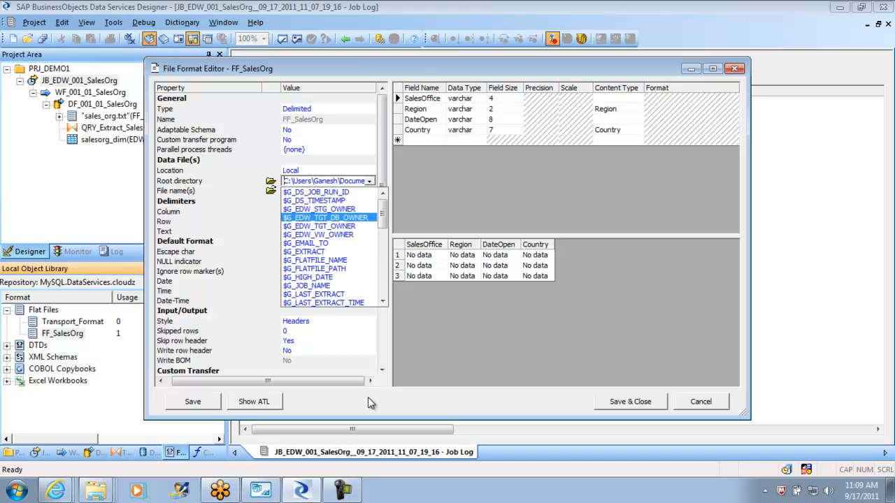
key("Down")
key("Down")
key("Down")
key("Down")
key("Return")
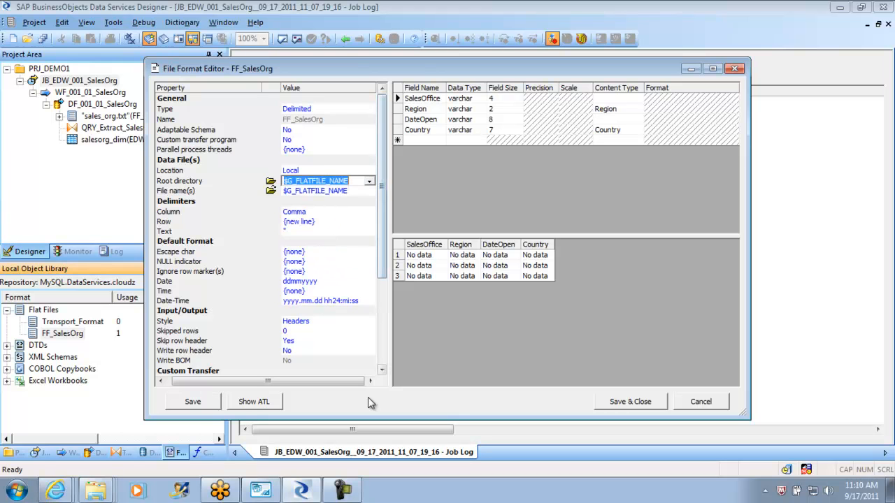
Set the root directory of FF_SalesOrg to the global variable $G_FLATFILE_PATH and close the File Format Editor.
key("alt+Down")
key("Down")
key("Down")
key("Down")
key("Down")
scroll(370, 404, "down", 2)
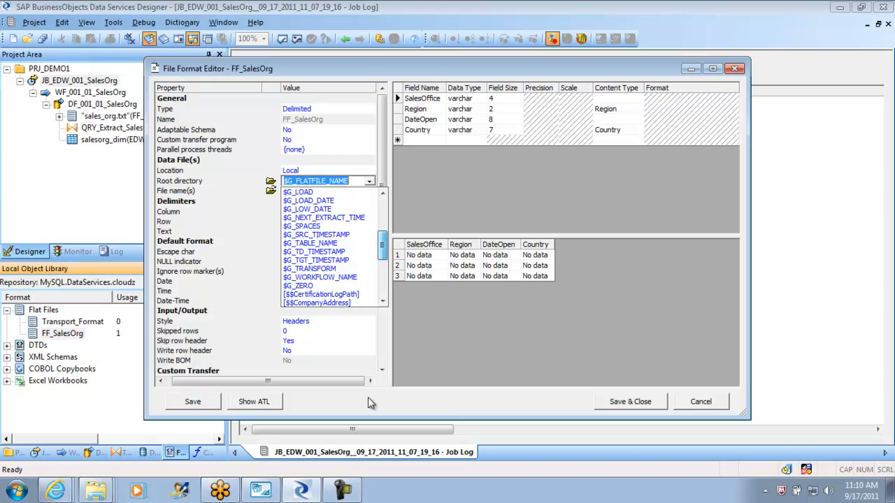
scroll(371, 404, "down", 4)
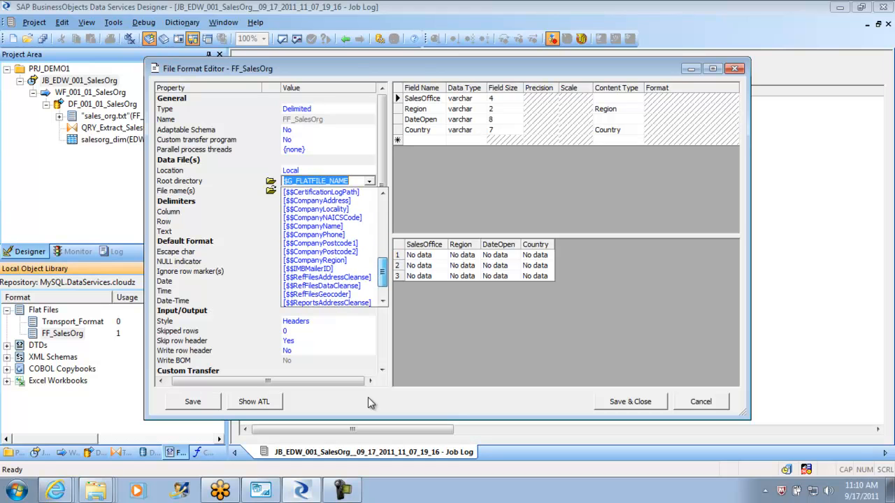
scroll(371, 403, "up", 3)
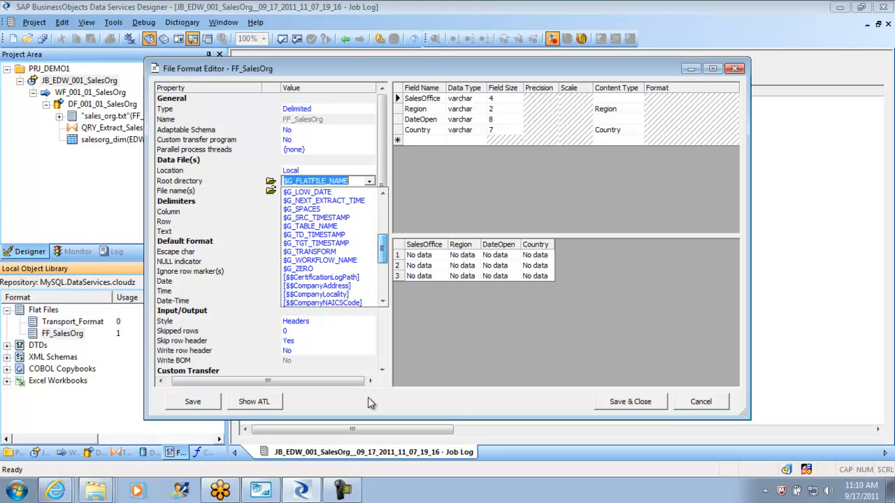
scroll(370, 403, "up", 4)
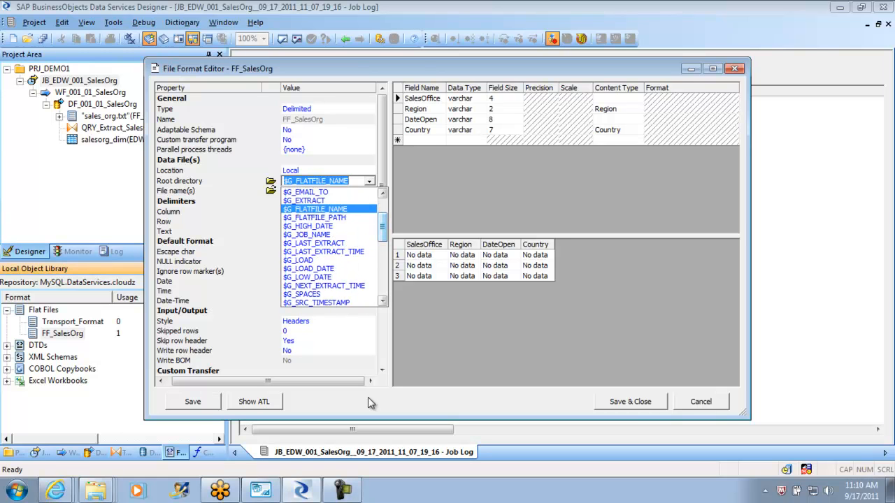
key("Down")
key("Return")
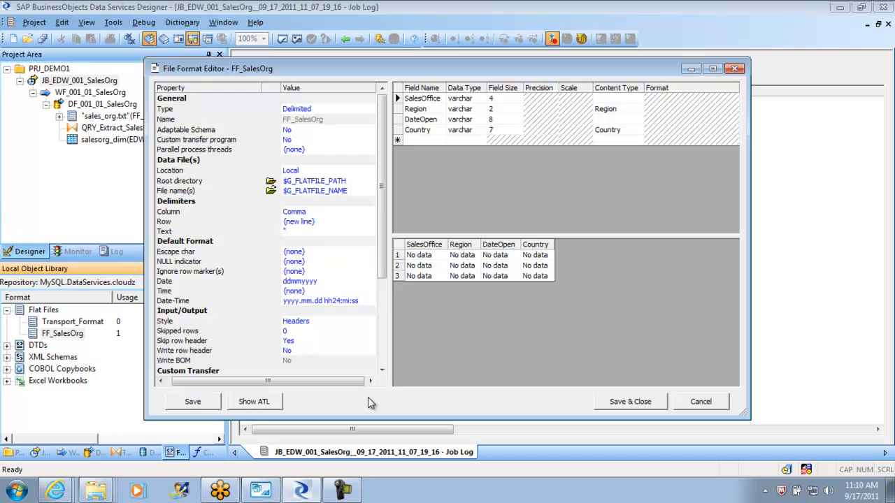
key("Return")
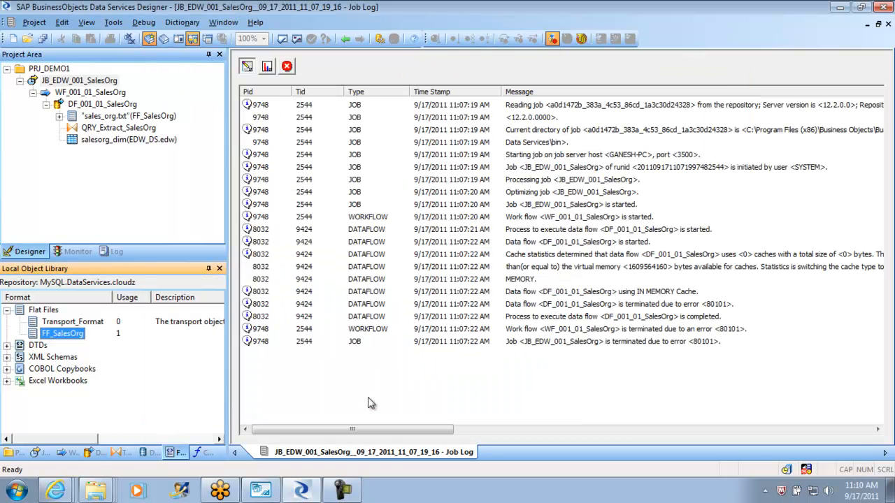
Remove the enclosing single quotes from the $G_FLATFILE_PATH global variable value of JB_EDW_001_SalesOrg and apply the change.
key("shift+F10")
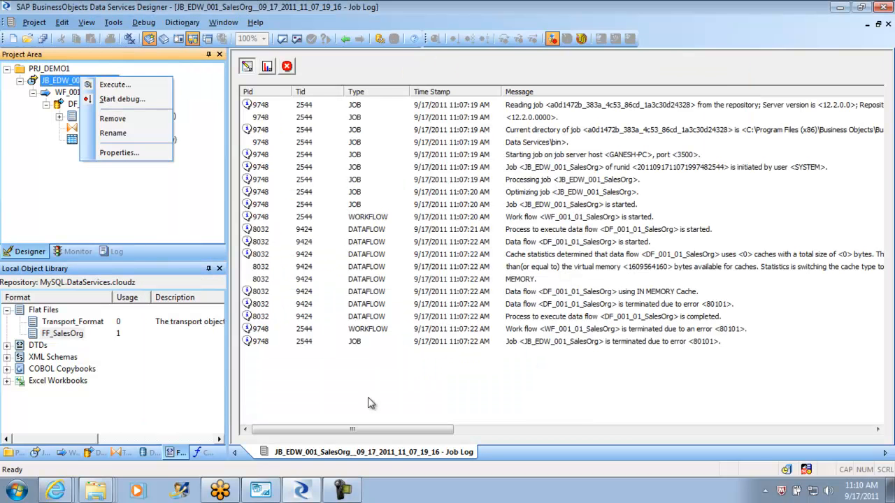
key("Up")
key("Return")
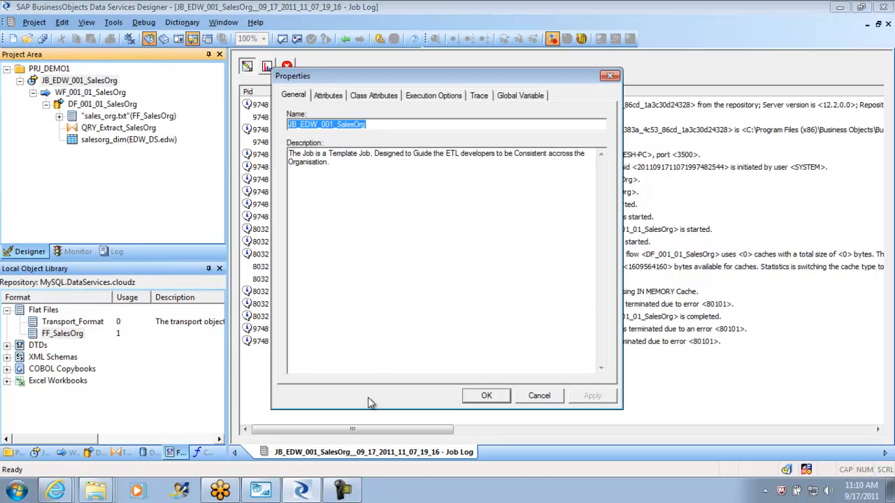
key("ctrl+shift+Tab")
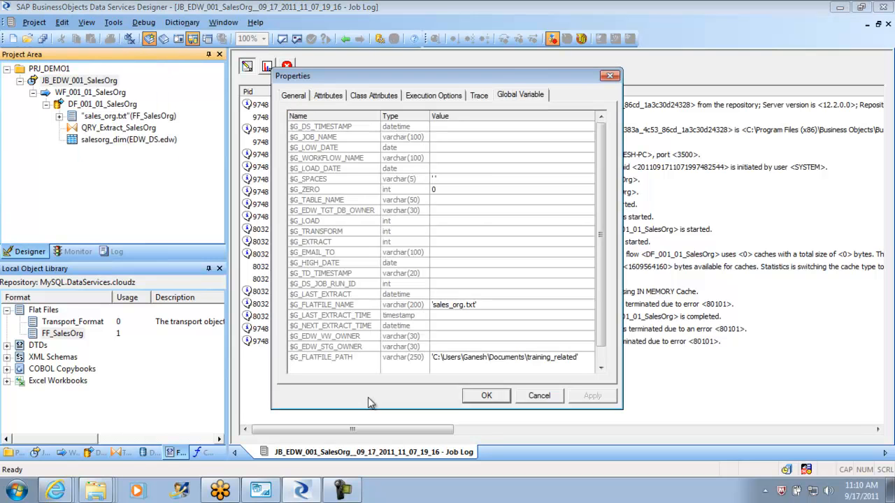
scroll(370, 402, "down", 1)
key("Tab")
key("F2")
key("BackSpace")
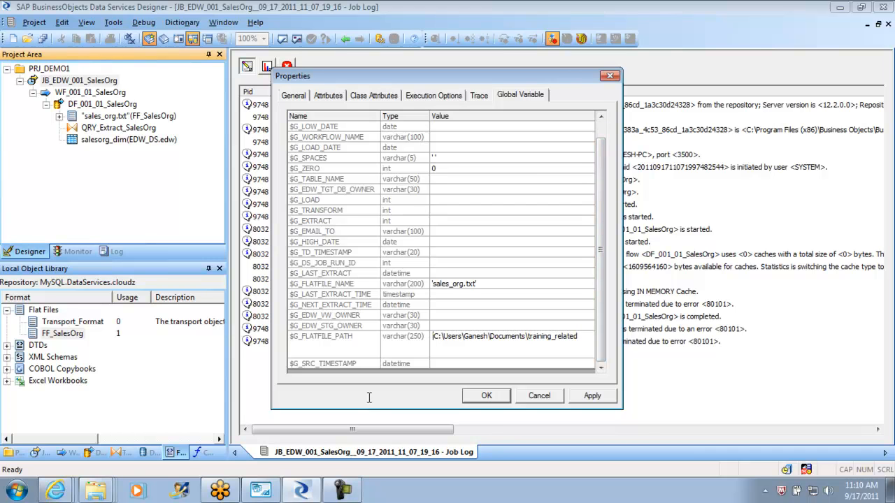
key("Home")
key("Delete")
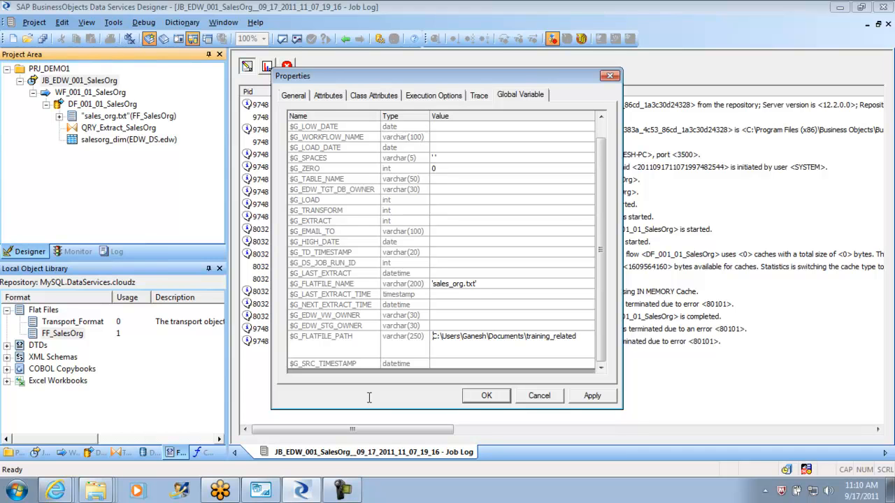
key("Return")
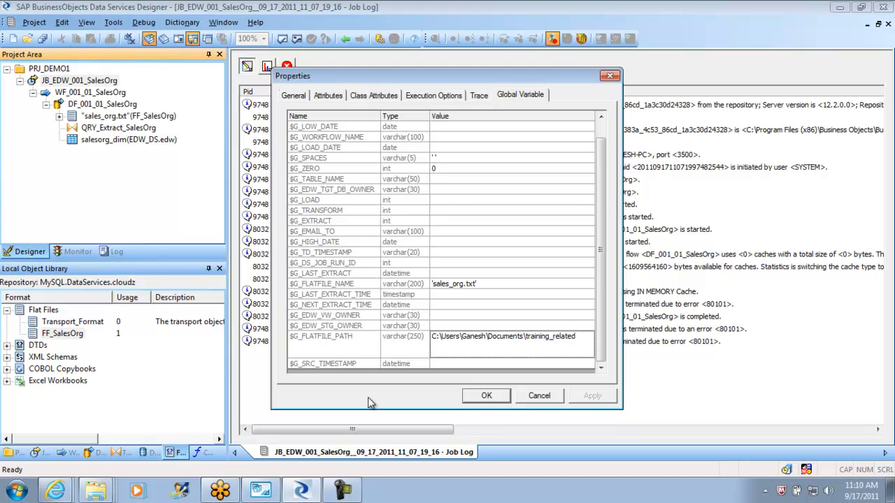
Close the job properties and execute JB_EDW_001_SalesOrg with its default execution settings.
key("Return")
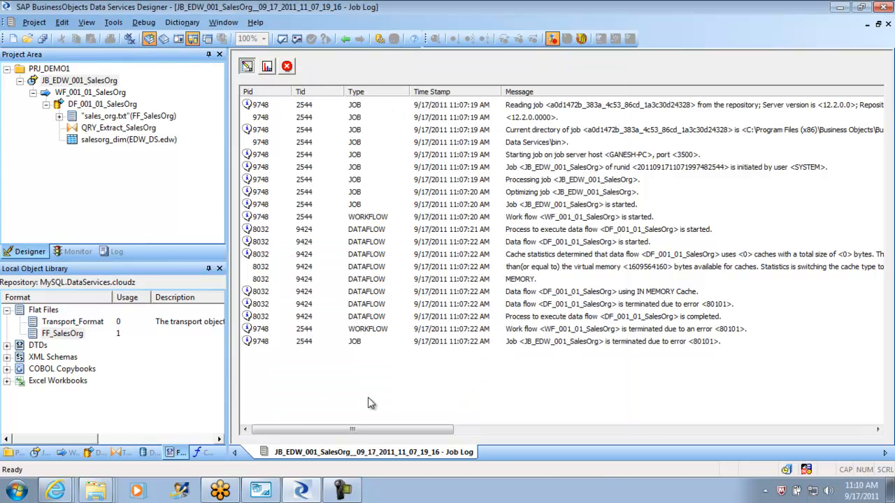
key("shift+F10")
key("Down")
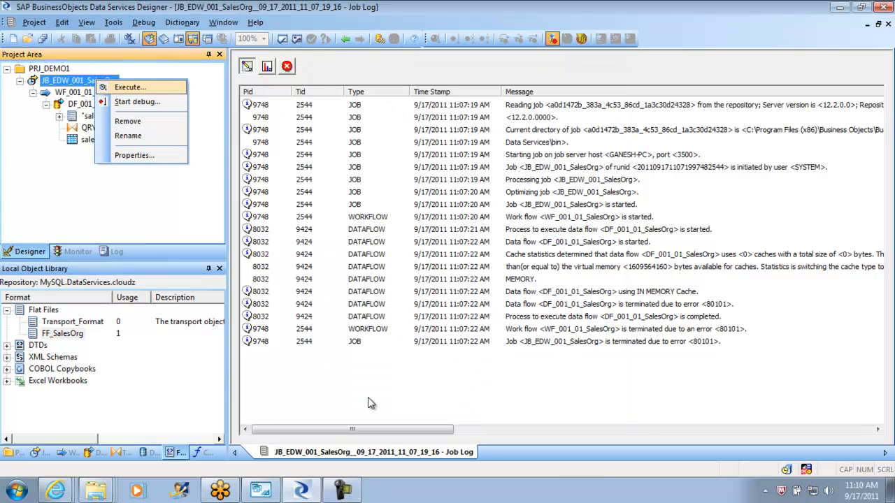
key("Return")
key("Return")
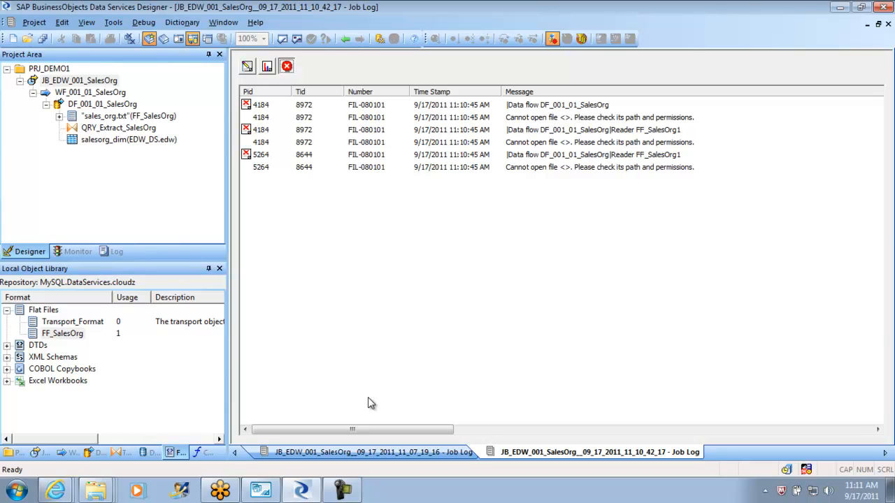
Examine the class attributes in the properties of the FF_SalesOrg file format.
right_click(73, 333)
key("Return")
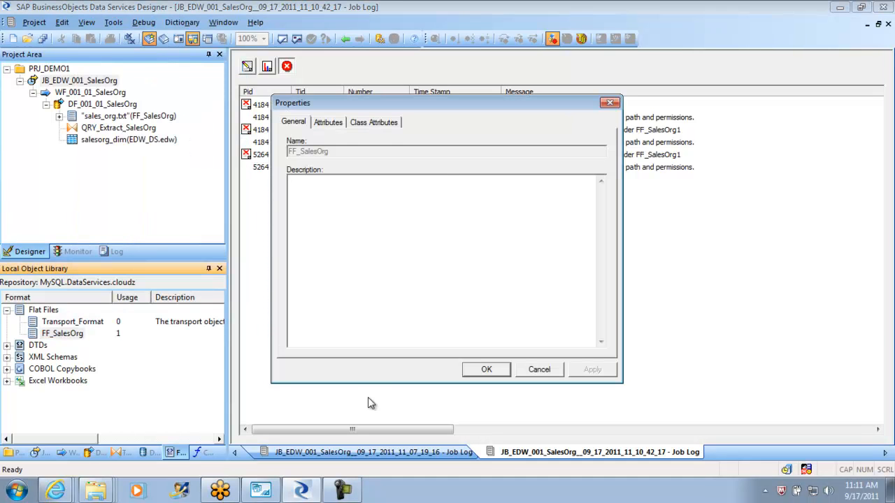
key("ctrl+Tab")
key("ctrl+Tab")
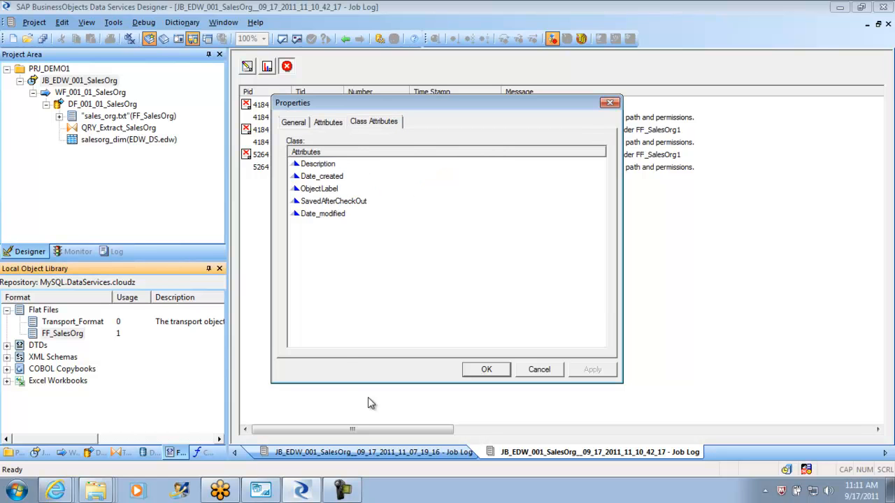
key("Return")
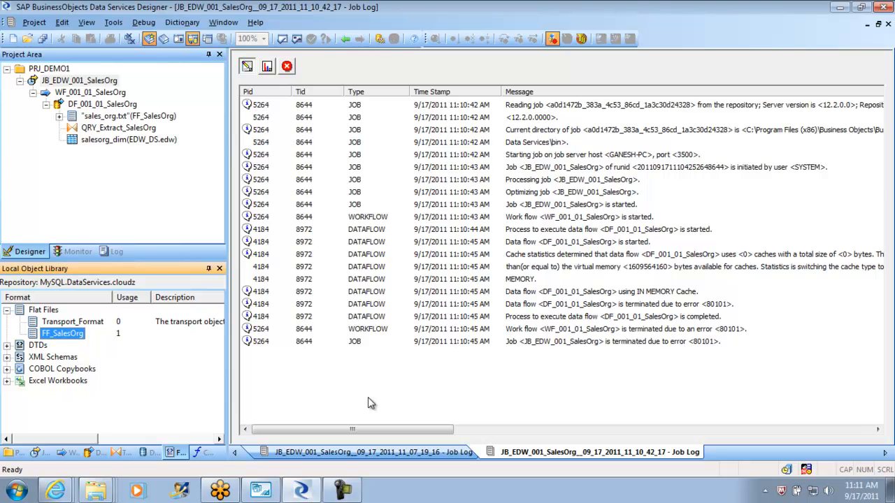
Start another execution of JB_EDW_001_SalesOrg and set its $G_FLATFILE_NAME global variable to 'sales_org_09182011.txt', including the single quotes.
key("Tab")
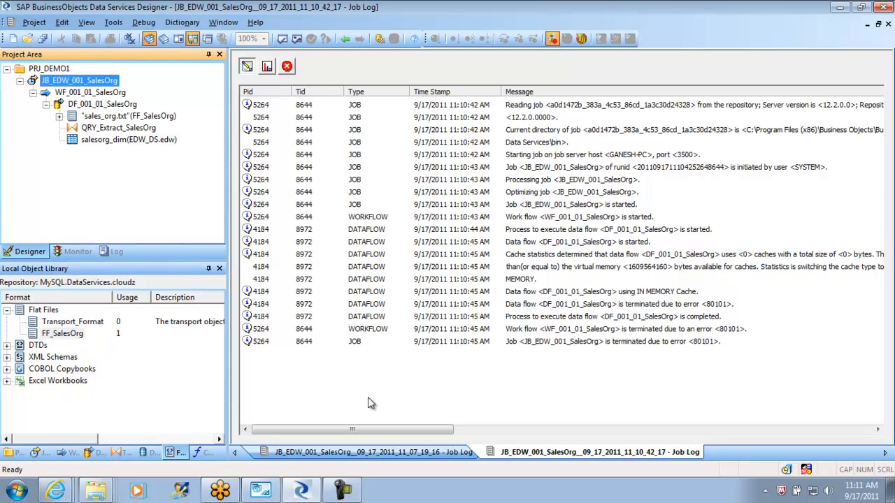
key("shift+F10")
key("Down")
key("Return")
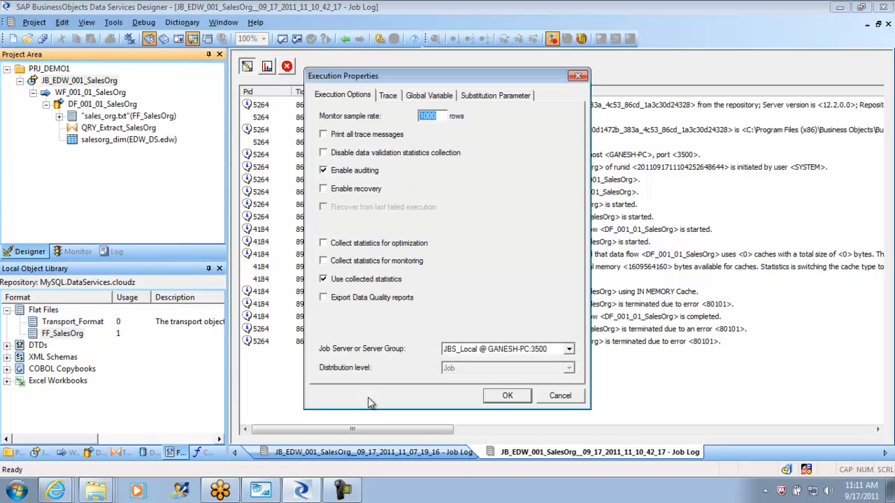
key("ctrl+Tab")
key("ctrl+Tab")
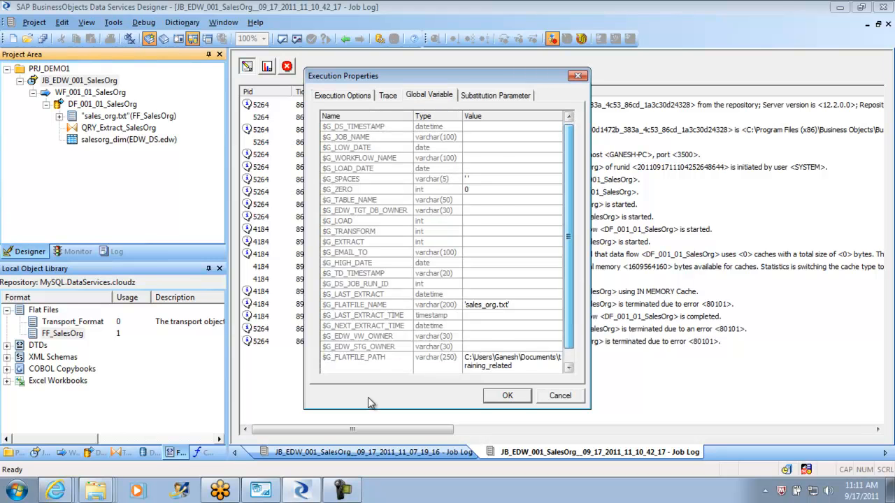
scroll(371, 403, "down", 1)
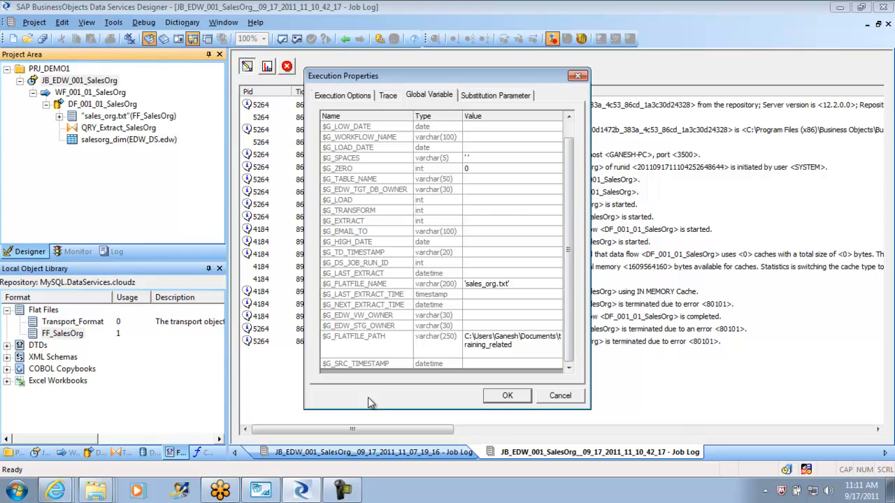
key("F2")
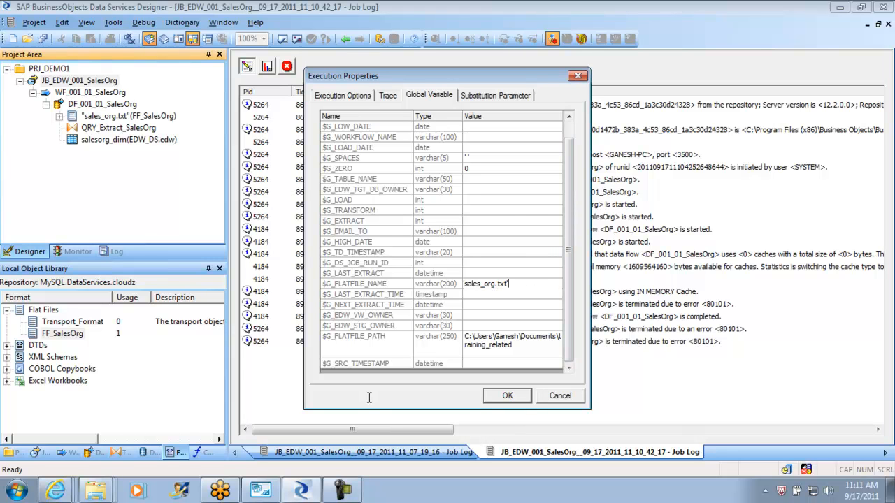
key("BackSpace")
key("BackSpace")
key("Right")
key("Right")
key("Right")
key("Right")
key("Right")
key("Right")
key("Right")
key("Right")
key("Right")
type("_09182011")
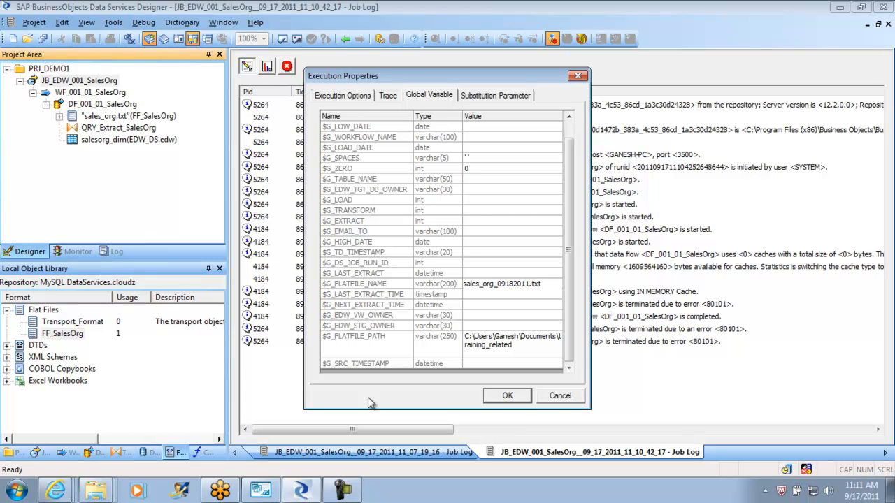
key("End")
type("'")
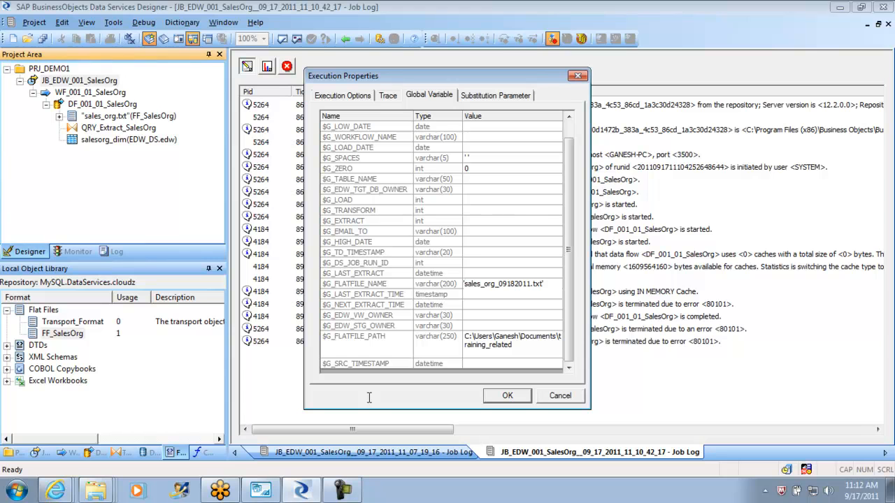
Replace the execution value of $G_FLATFILE_PATH with 'C:\Users' in single quotes and run the job.
left_click(515, 344)
key("ctrl+a")
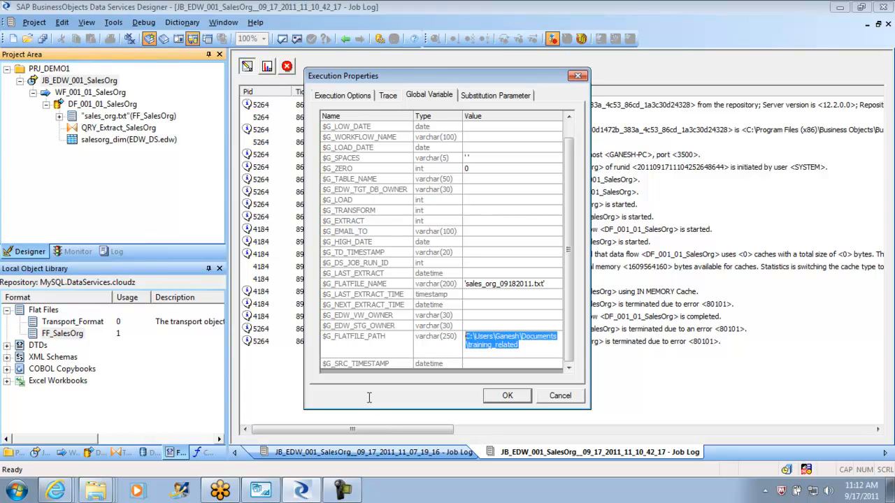
key("Delete")
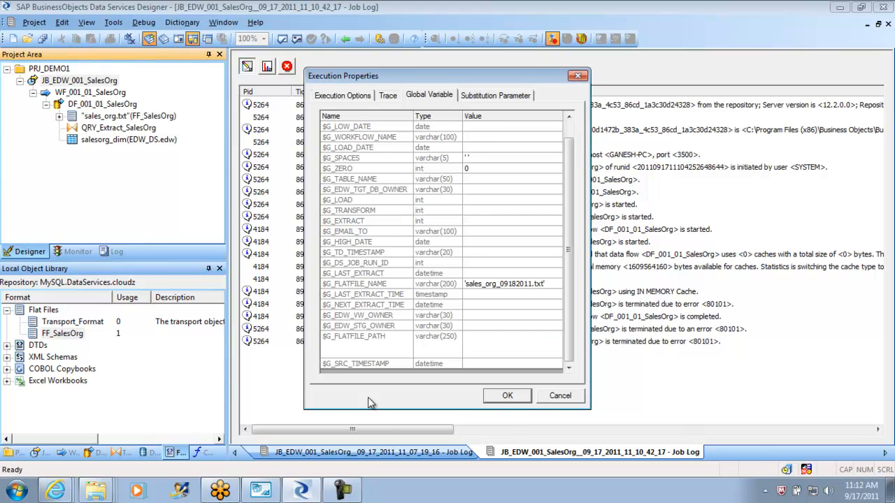
type("C:\\")
key("Home")
type("'")
key("End")
type("Users'")
key("Return")
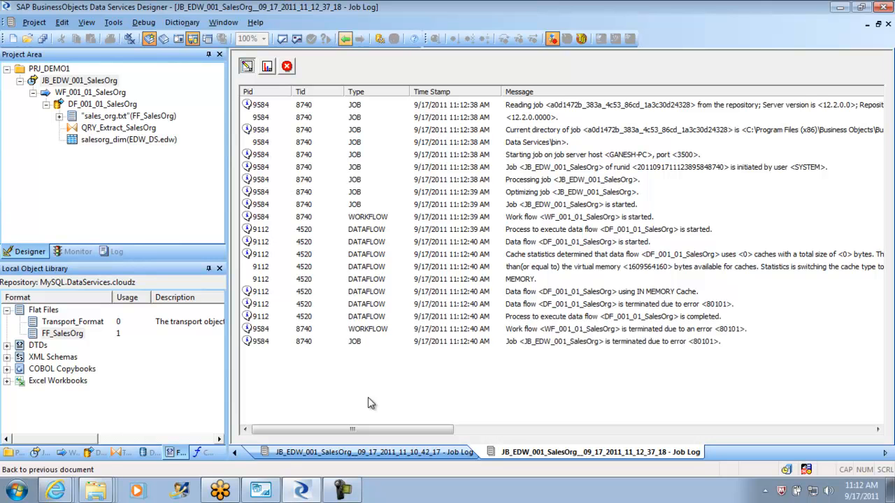
Close the open job logs to clear the workspace.
key("alt+Left")
key("ctrl+F4")
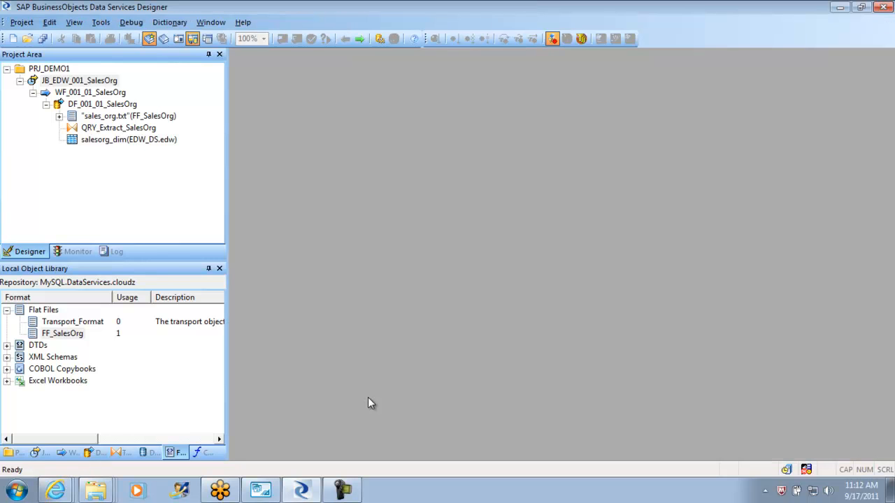
key("shift+F10")
key("Up")
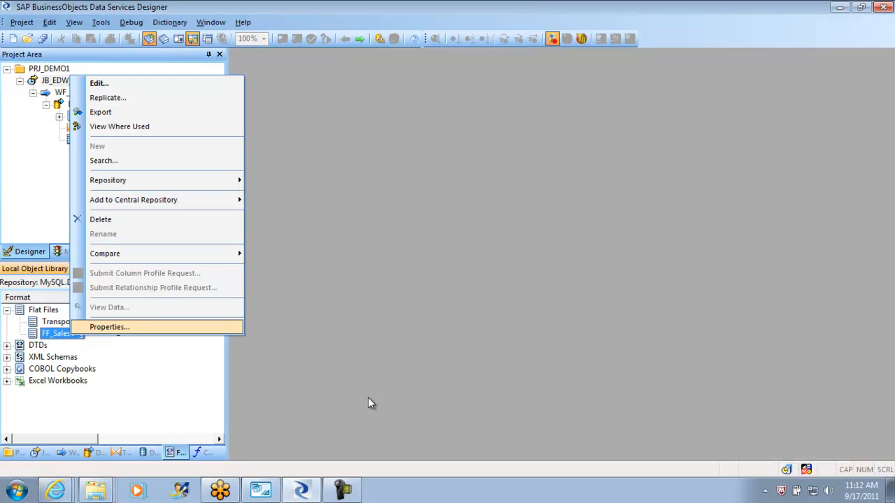
key("Return")
key("Escape")
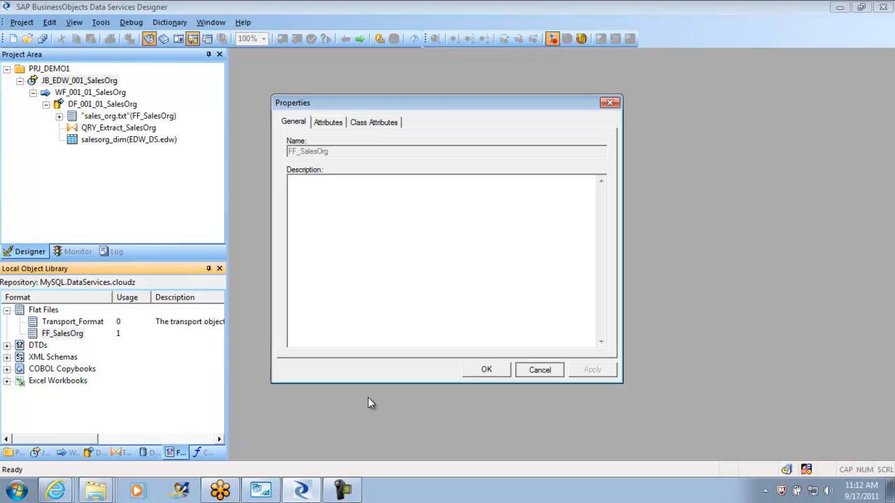
Open the FF_SalesOrg file format for editing and examine the global variables and substitution parameters available for its root directory.
key("Return")
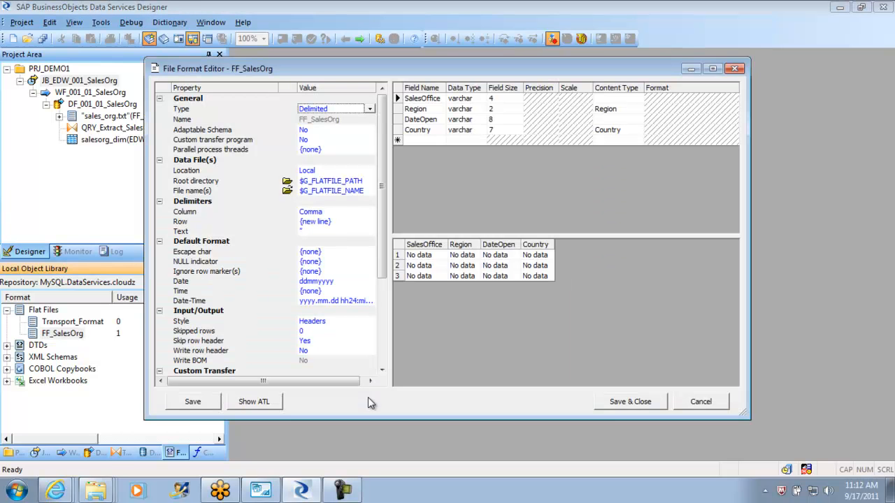
key("Down")
key("Down")
key("Down")
key("Down")
key("Down")
key("Down")
key("Down")
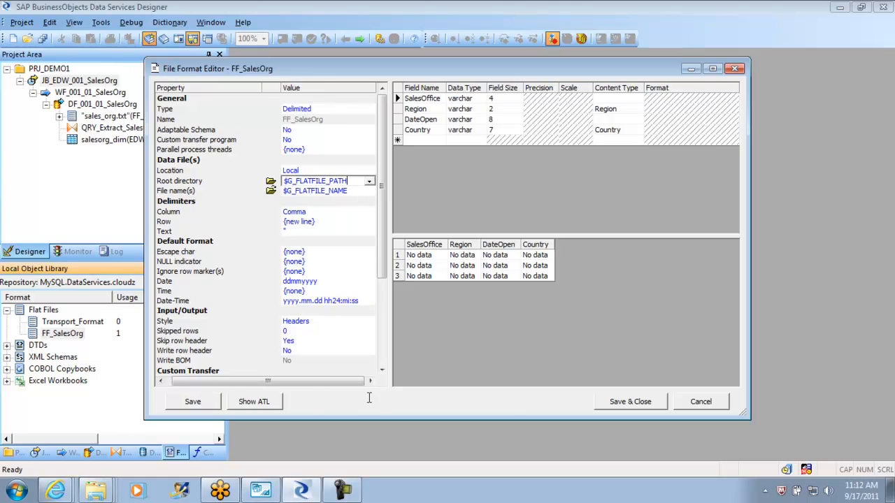
key("alt+Down")
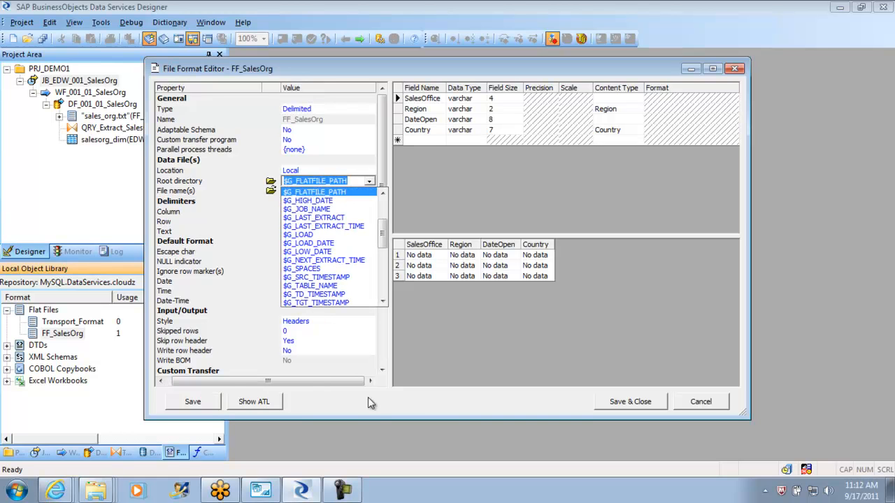
key("Down")
key("Down")
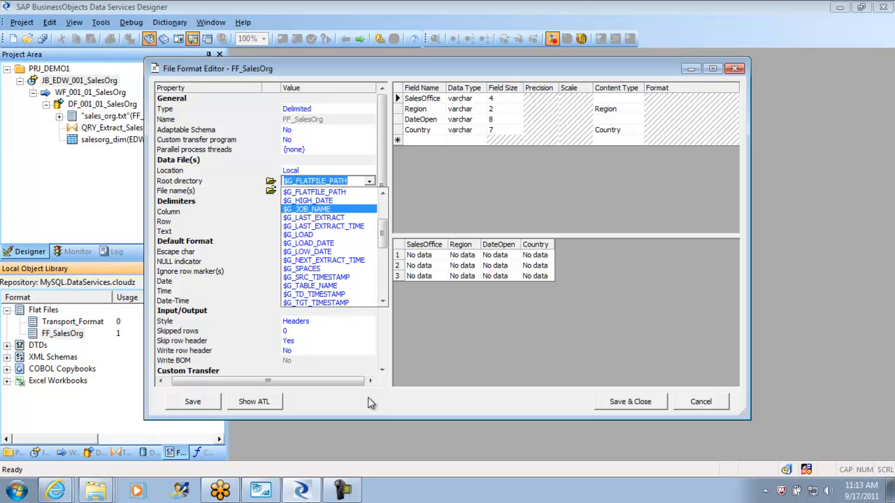
scroll(371, 403, "up", 3)
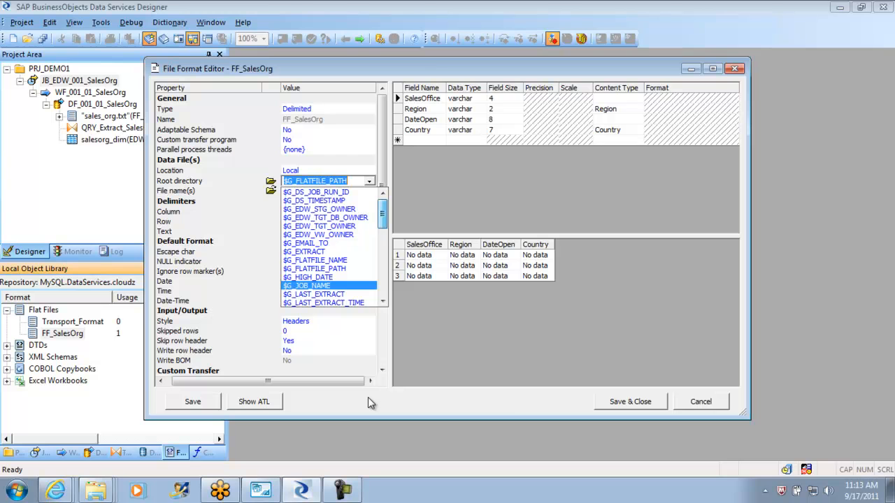
scroll(370, 403, "down", 8)
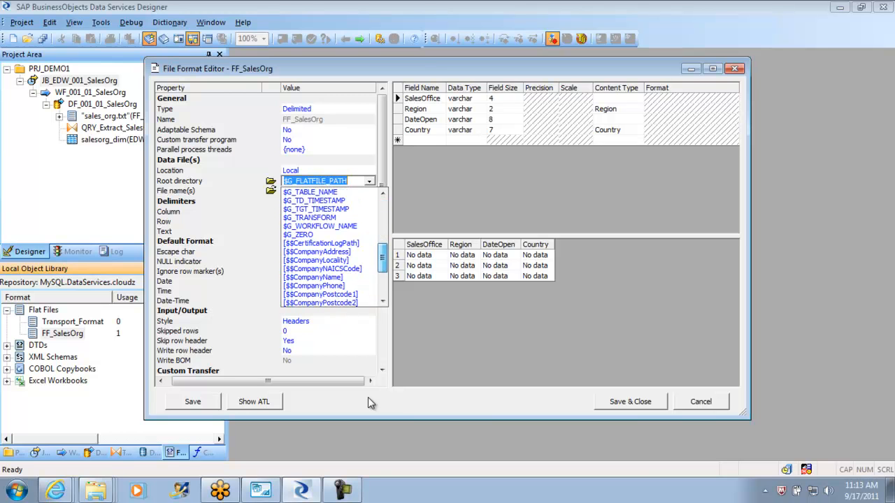
scroll(370, 404, "down", 3)
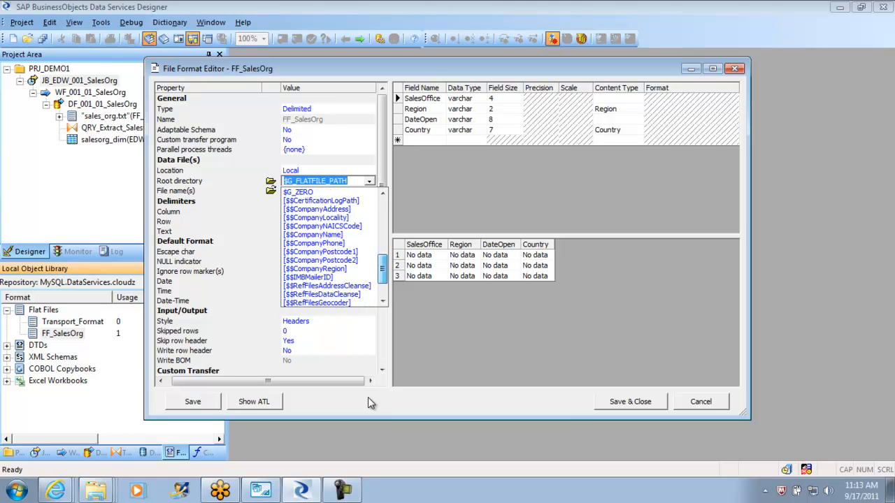
scroll(371, 403, "down", 2)
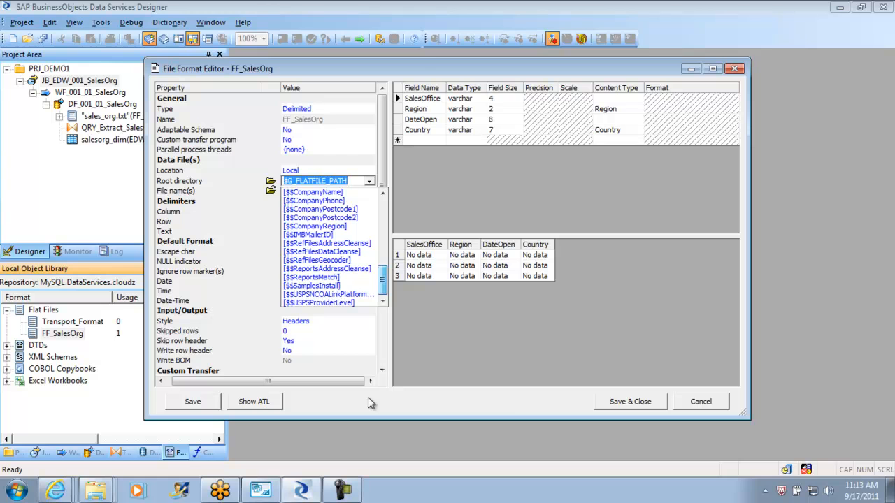
scroll(370, 403, "up", 2)
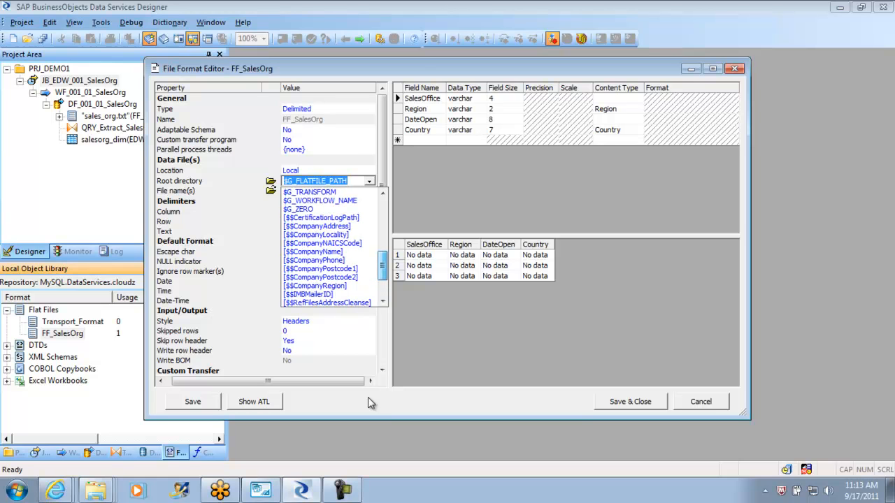
scroll(370, 404, "up", 1)
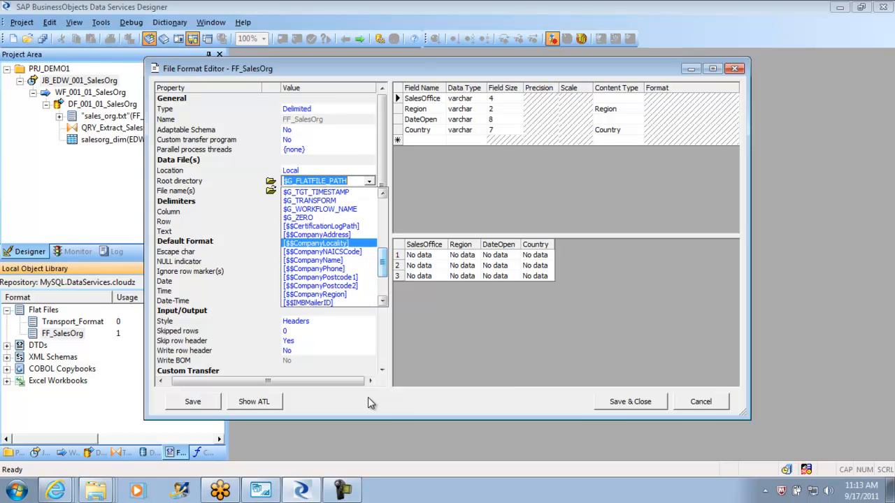